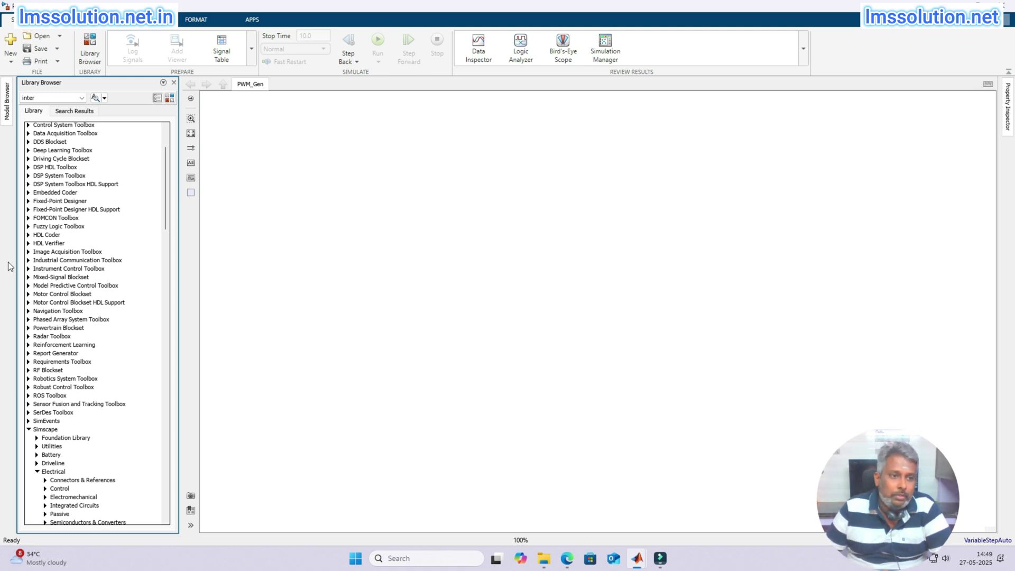
Scroll the Library Browser tree and expand the Power Electronics Control category.
{"action": "scroll", "coordinate": [49, 274], "scroll_direction": "up", "scroll_amount": 4}
{"action": "scroll", "coordinate": [49, 276], "scroll_direction": "down", "scroll_amount": 3}
{"action": "scroll", "coordinate": [48, 275], "scroll_direction": "down", "scroll_amount": 10}
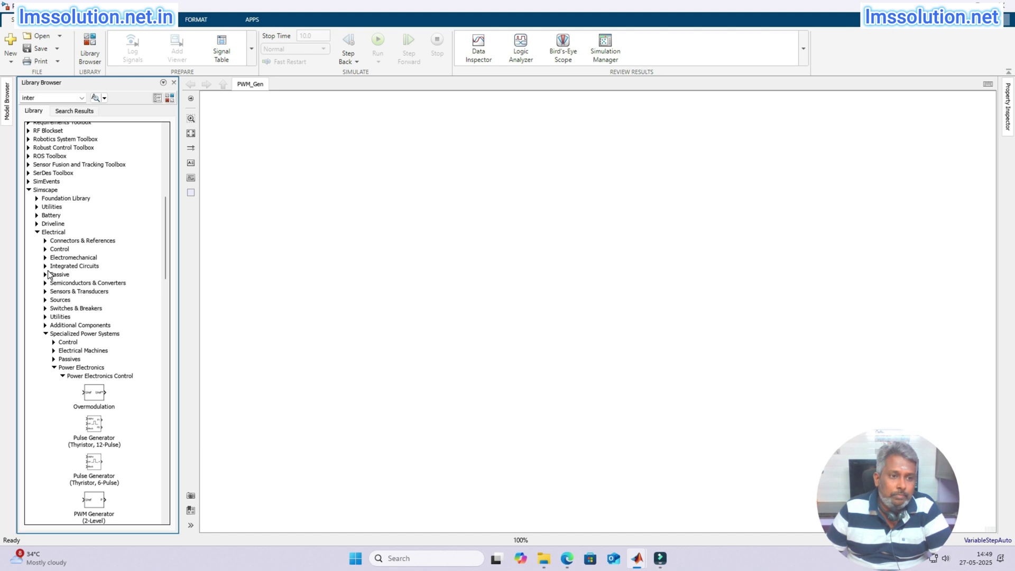
{"action": "scroll", "coordinate": [69, 241], "scroll_direction": "down", "scroll_amount": 3}
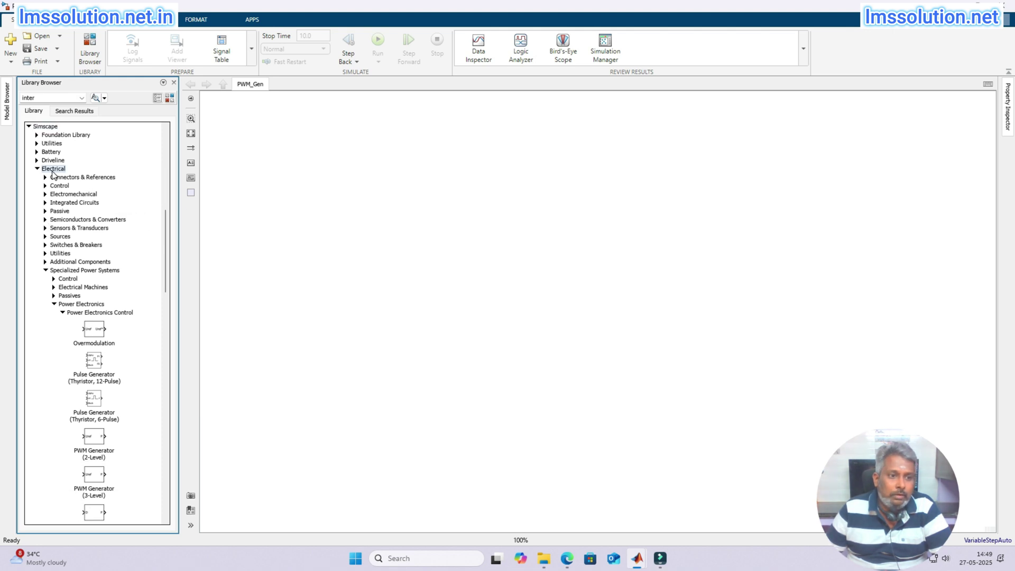
{"action": "scroll", "coordinate": [58, 191], "scroll_direction": "down", "scroll_amount": 4}
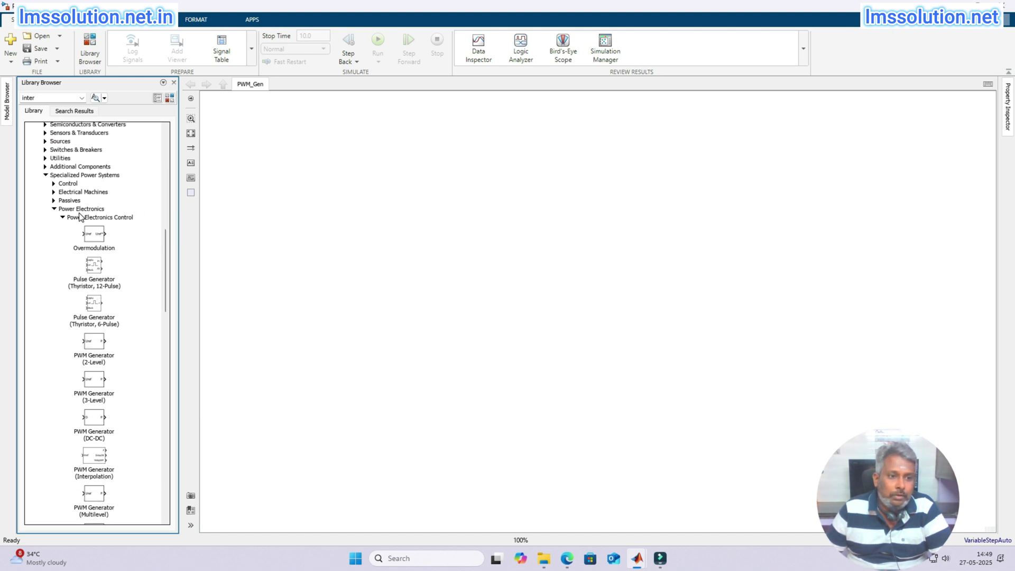
{"action": "left_click", "coordinate": [79, 217]}
{"action": "left_click", "coordinate": [63, 217]}
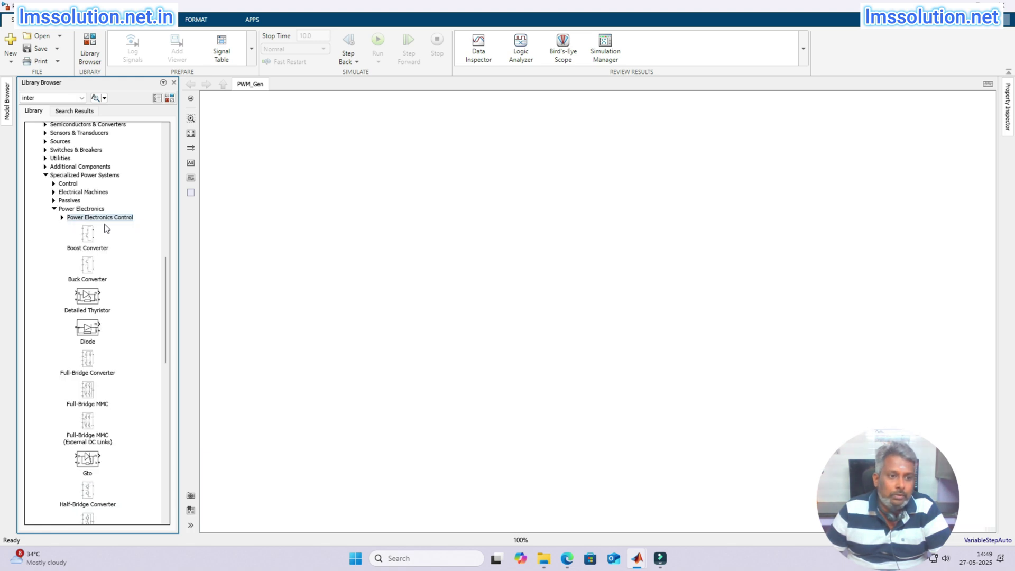
{"action": "double_click", "coordinate": [88, 218]}
{"action": "double_click", "coordinate": [88, 217]}
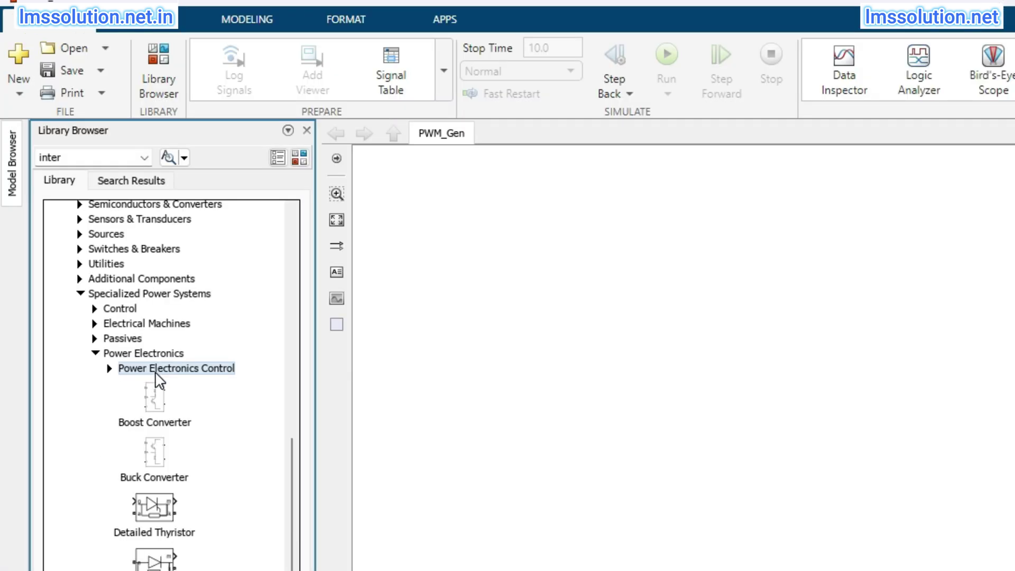
{"action": "double_click", "coordinate": [157, 370]}
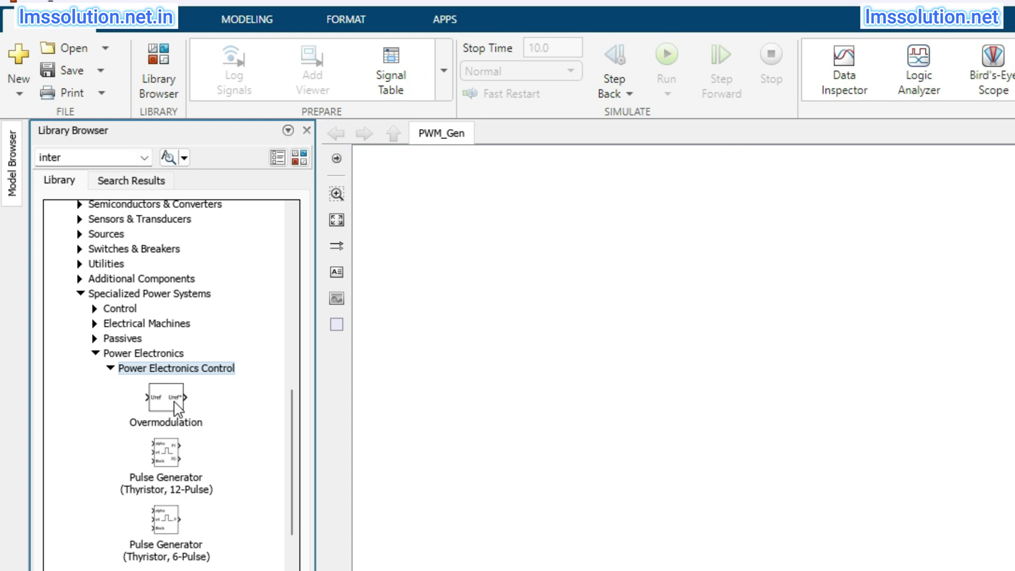
Select the PWM Generator (DC-DC) block in the Power Electronics Control list.
{"action": "scroll", "coordinate": [177, 408], "scroll_direction": "down", "scroll_amount": 8}
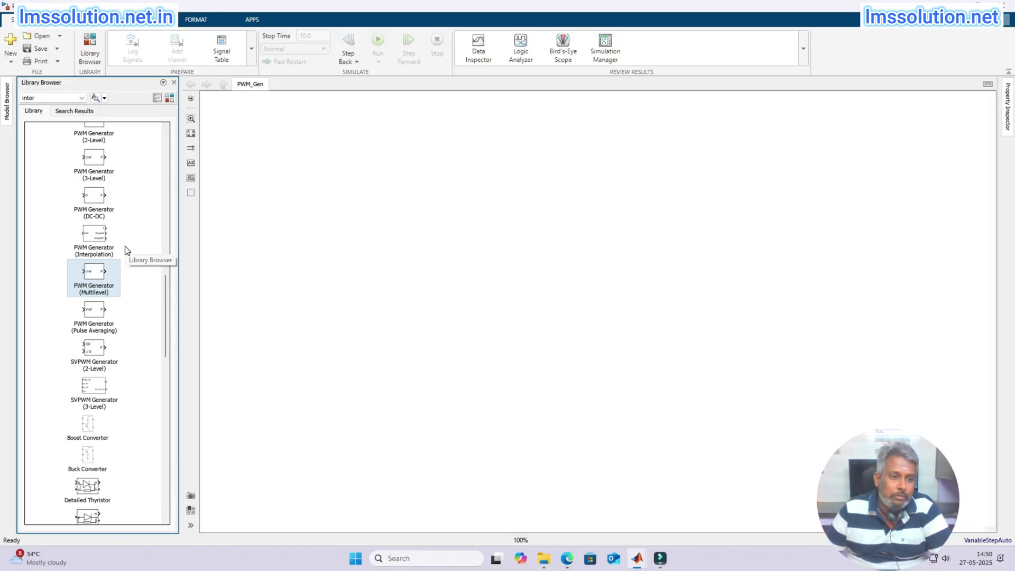
{"action": "scroll", "coordinate": [86, 244], "scroll_direction": "up", "scroll_amount": 1}
{"action": "left_click", "coordinate": [86, 244]}
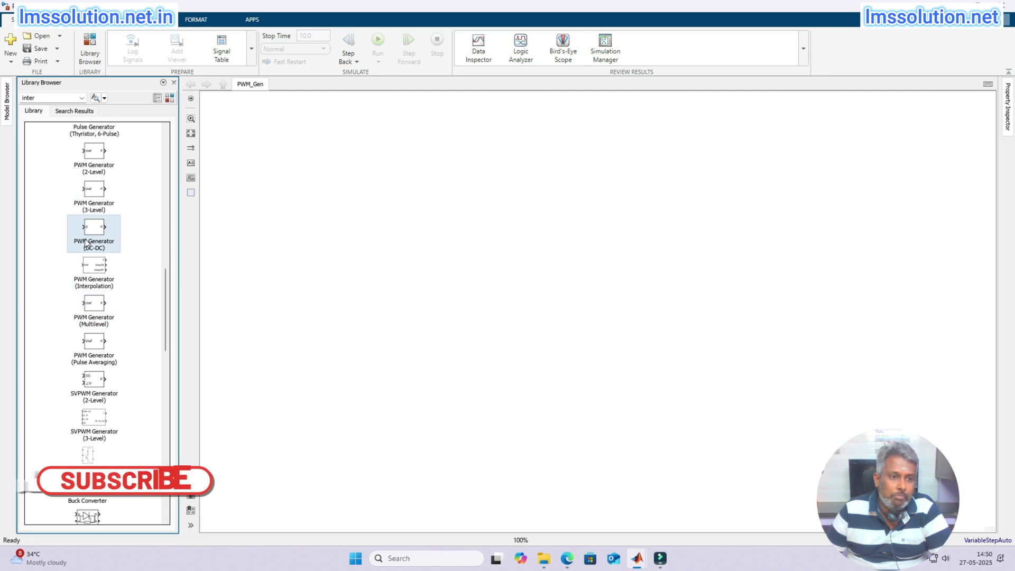
{"action": "scroll", "coordinate": [90, 197], "scroll_direction": "up", "scroll_amount": 1}
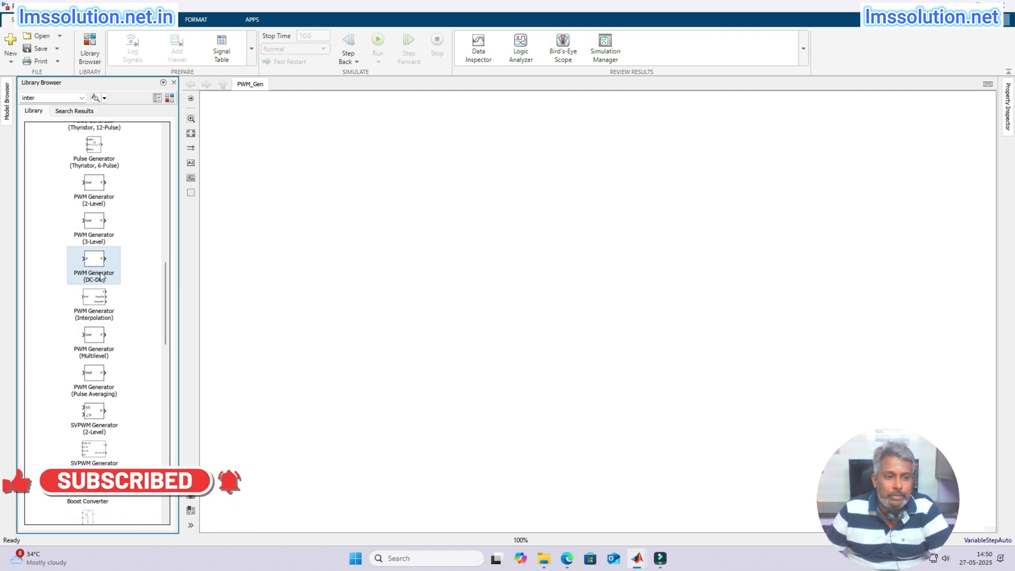
Place a PWM Generator (DC-DC) block on the PWM_Gen canvas and shift it right.
{"action": "left_click_drag", "start_coordinate": [94, 261], "coordinate": [442, 255]}
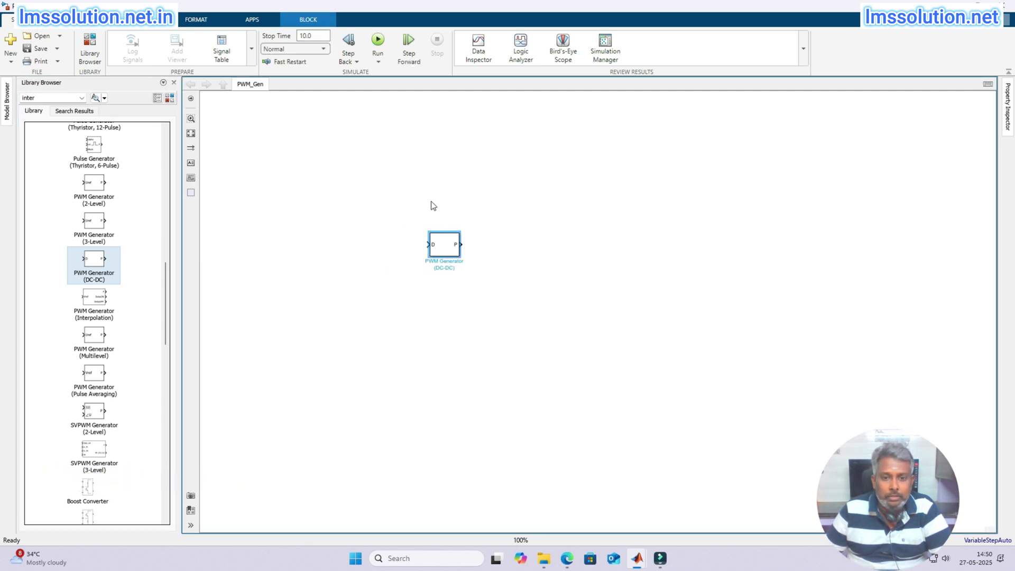
{"action": "scroll", "coordinate": [447, 246], "scroll_direction": "up", "scroll_amount": 3}
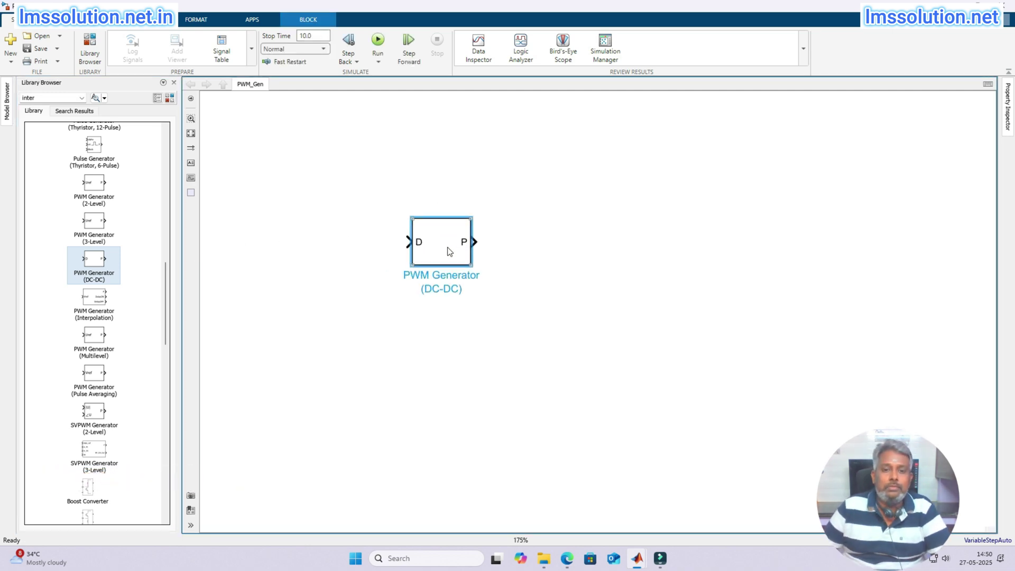
{"action": "scroll", "coordinate": [505, 317], "scroll_direction": "up", "scroll_amount": 2}
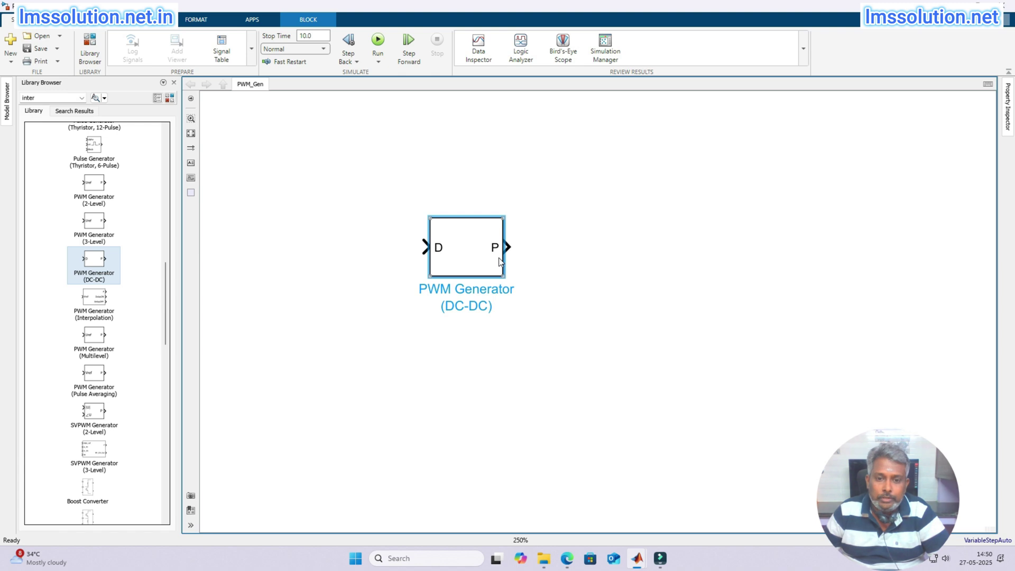
{"action": "left_click_drag", "start_coordinate": [466, 251], "coordinate": [552, 251]}
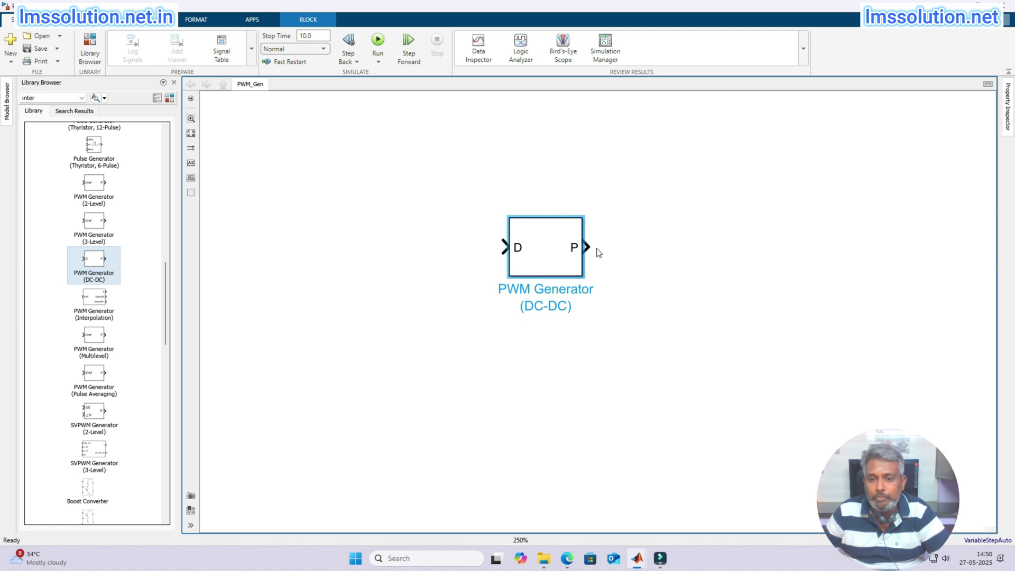
Quick-insert a Constant block to the left and set its value to 0.5.
{"action": "left_click", "coordinate": [369, 247]}
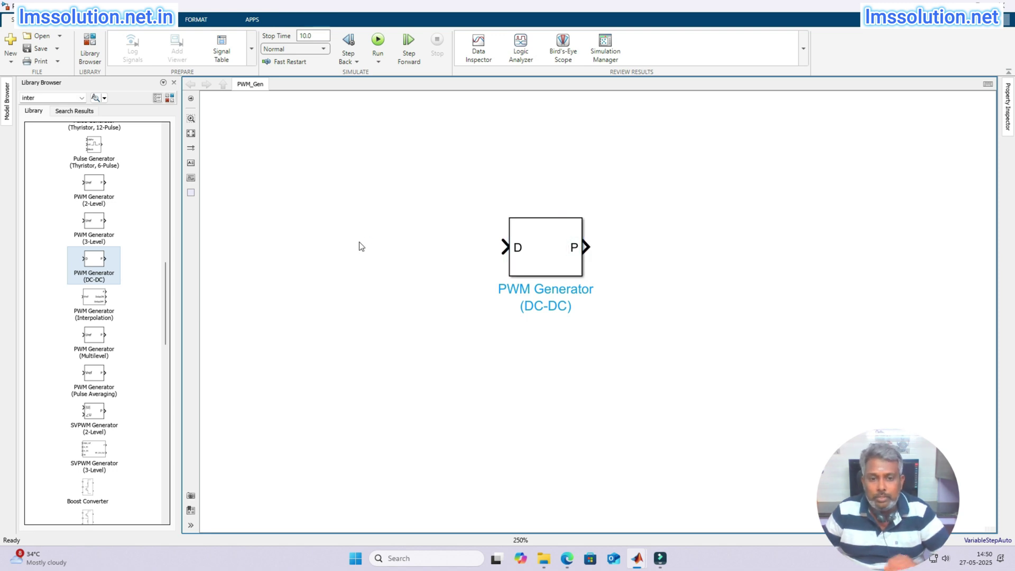
{"action": "double_click", "coordinate": [362, 247]}
{"action": "type", "text": "cons"}
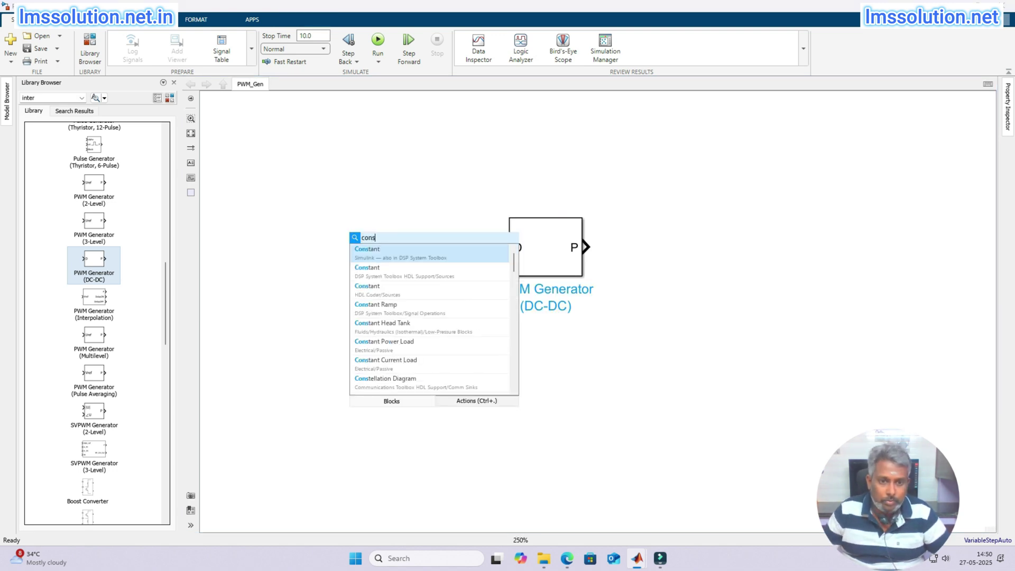
{"action": "key", "text": "Return"}
{"action": "double_click", "coordinate": [401, 259]}
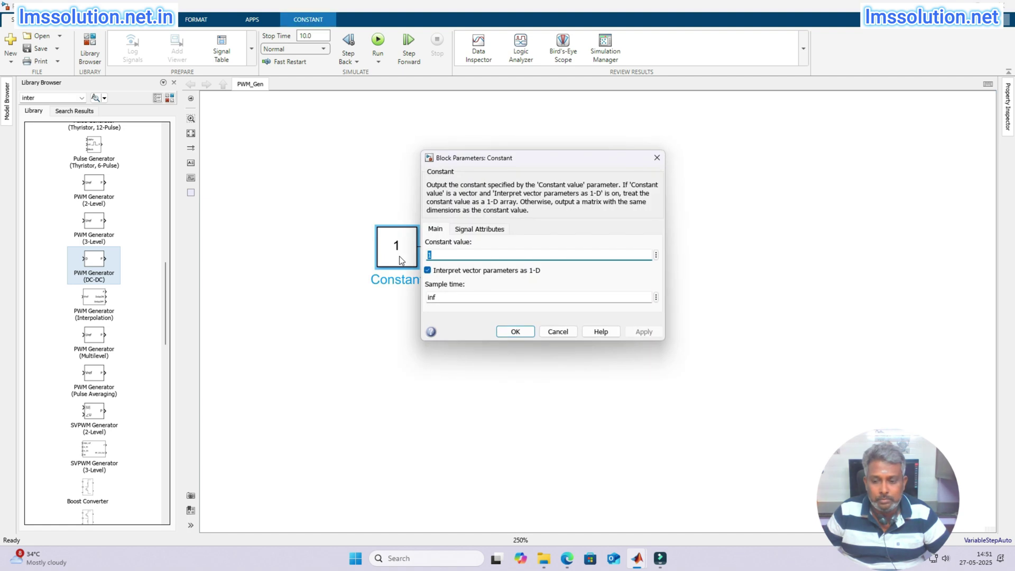
{"action": "type", "text": "0."}
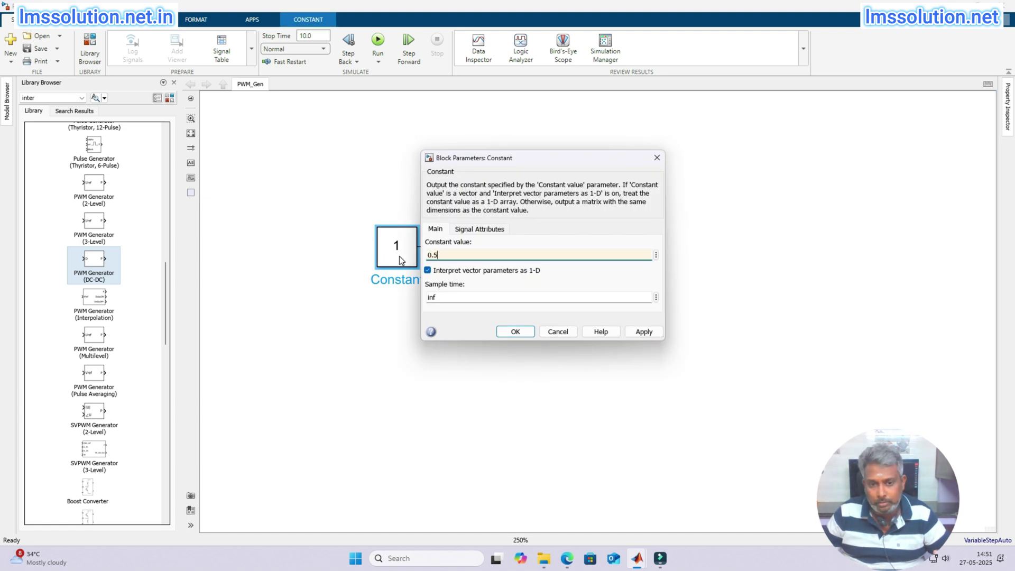
{"action": "type", "text": "5"}
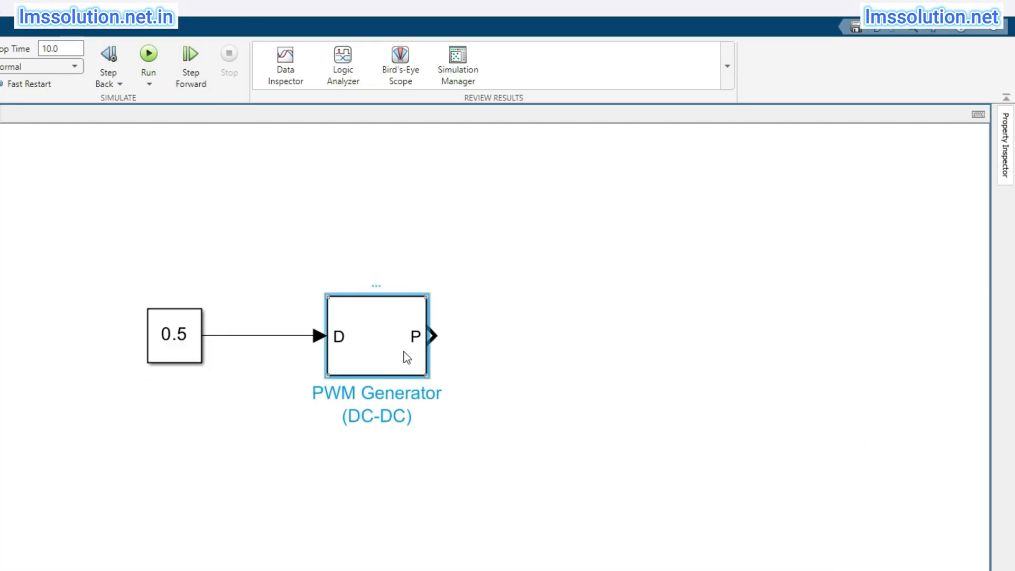
{"action": "double_click", "coordinate": [567, 262]}
Give the PWM Generator (DC-DC) a 100 Hz switching frequency and 1e-4 sample time, then recheck them.
{"action": "double_click", "coordinate": [475, 350]}
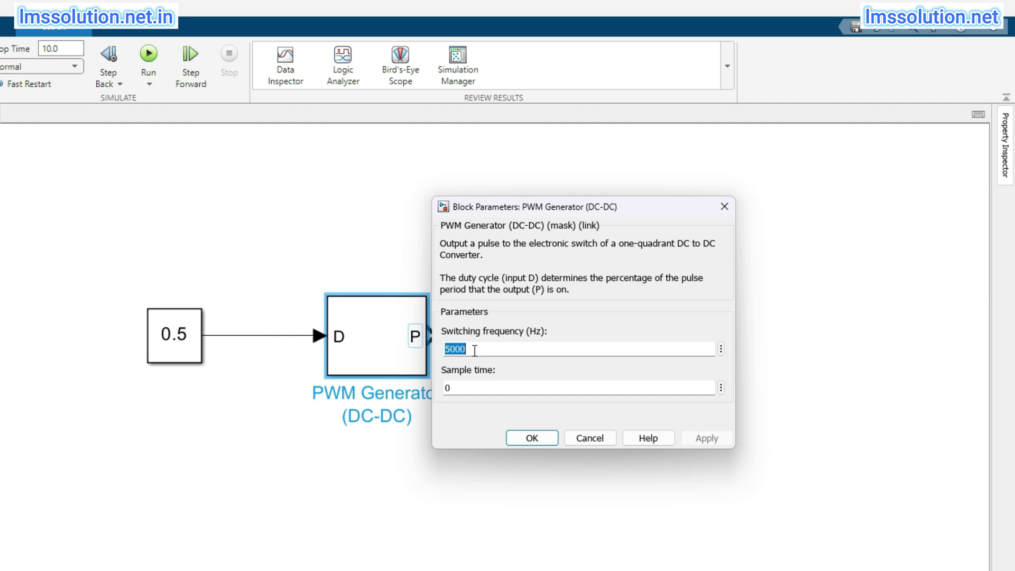
{"action": "type", "text": "1"}
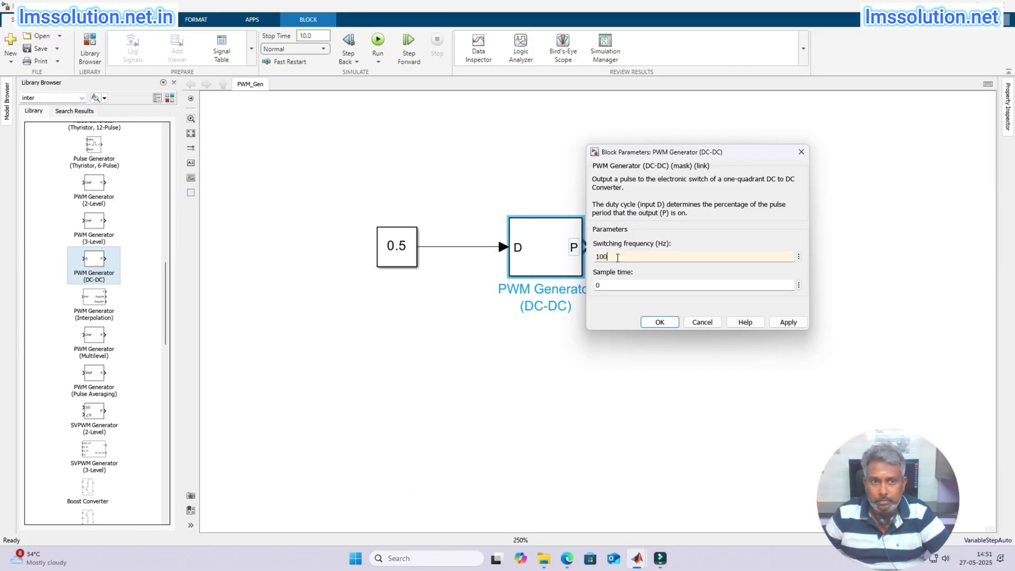
{"action": "key", "text": "Tab"}
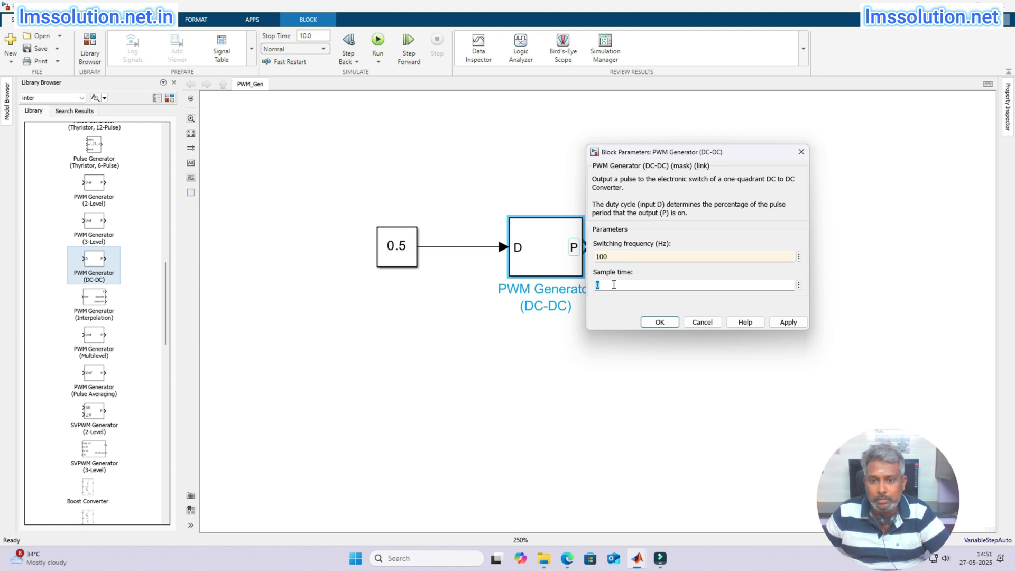
{"action": "type", "text": "1e"}
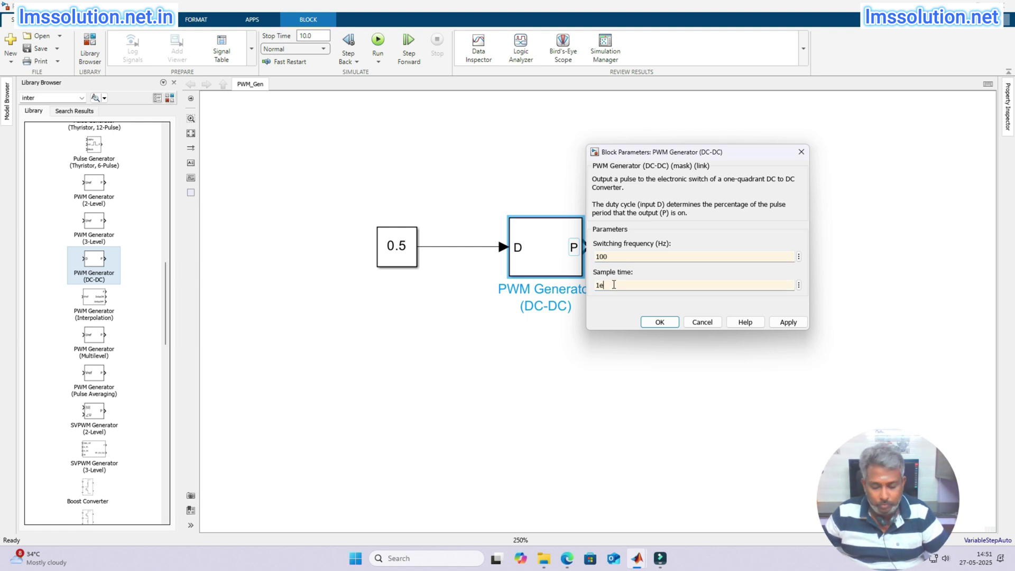
{"action": "type", "text": "-4"}
{"action": "left_click", "coordinate": [661, 322]}
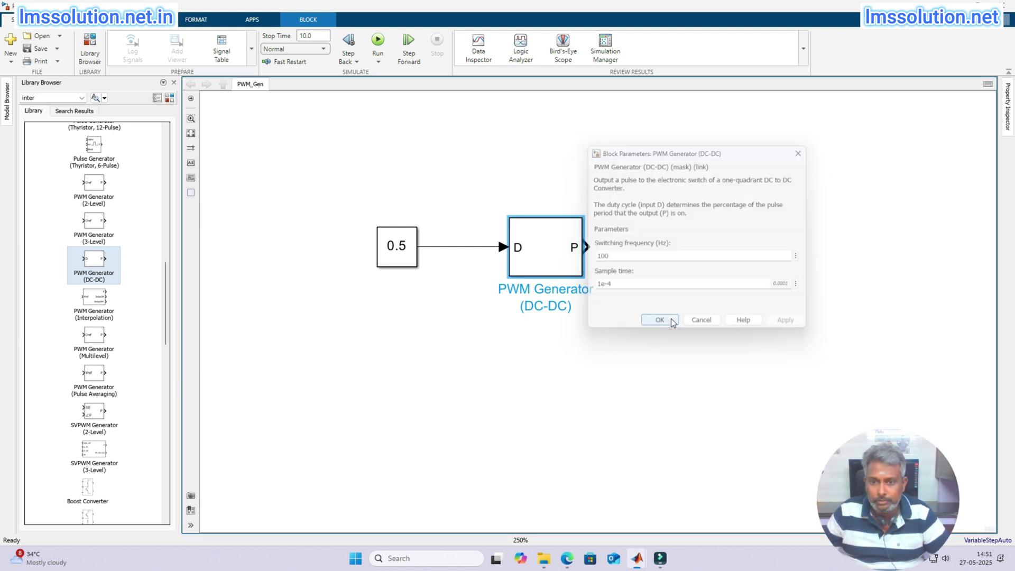
{"action": "double_click", "coordinate": [557, 266]}
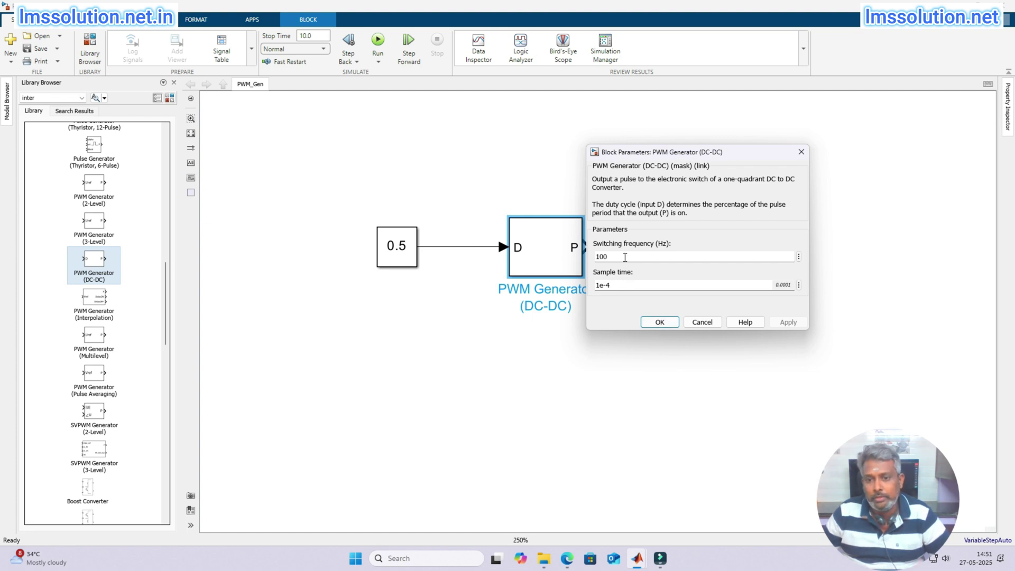
{"action": "left_click", "coordinate": [661, 322]}
Quick-insert a Scope block to the right of the PWM Generator.
{"action": "double_click", "coordinate": [688, 260]}
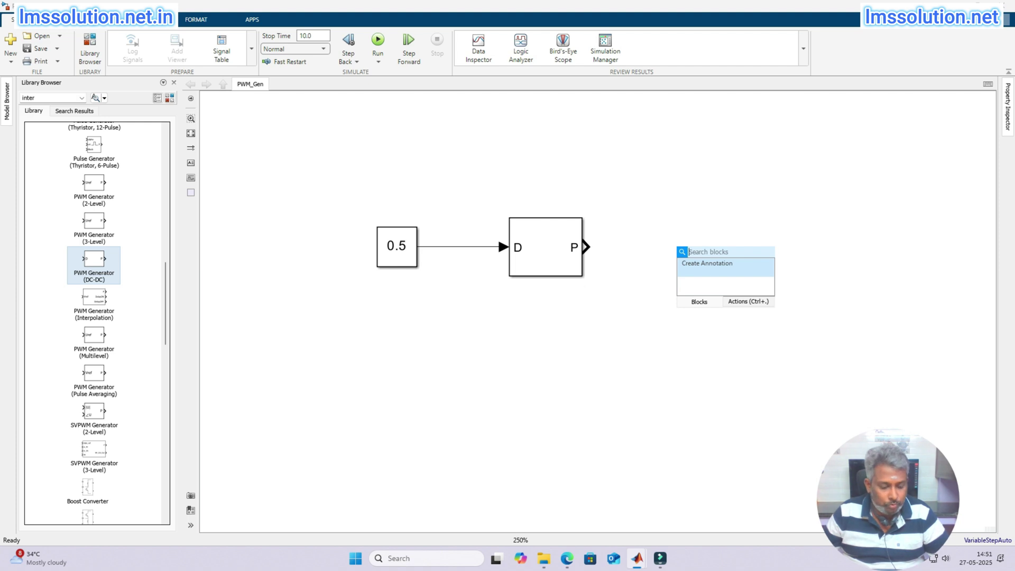
{"action": "type", "text": "scope"}
{"action": "key", "text": "Return"}
Configure the Scope with 2 input ports in a stacked 2×1 layout.
{"action": "double_click", "coordinate": [685, 263]}
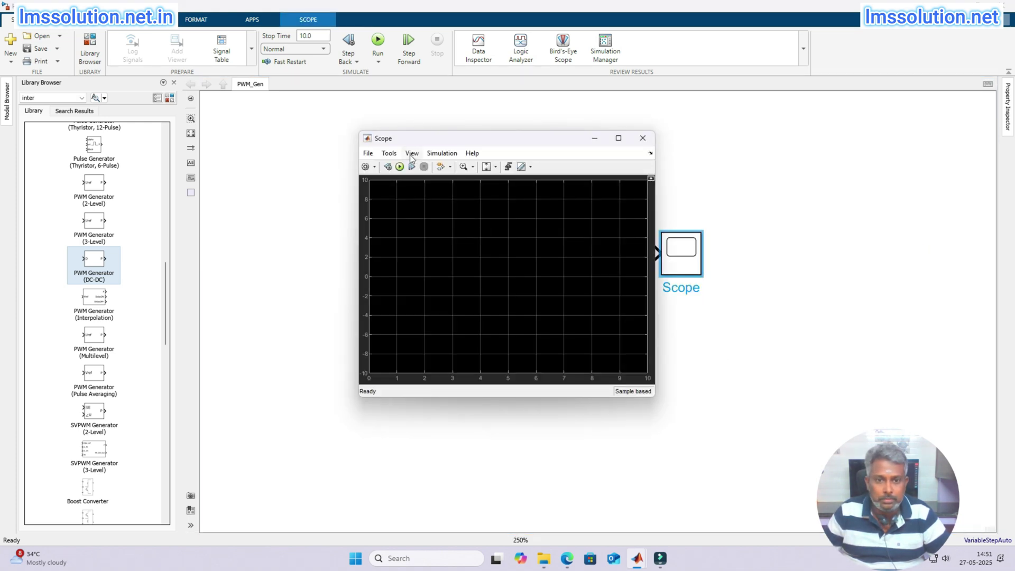
{"action": "left_click", "coordinate": [412, 154]}
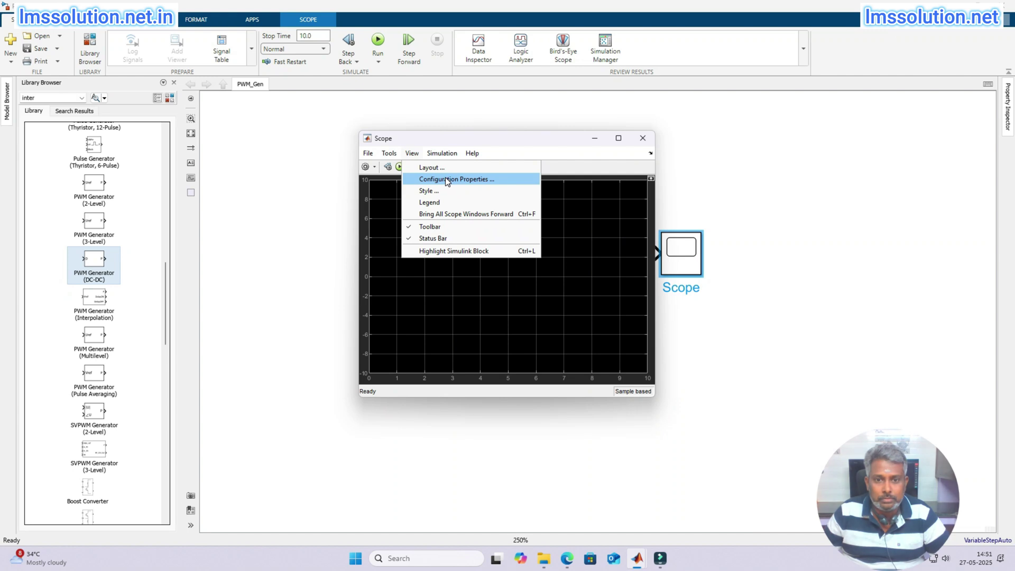
{"action": "left_click", "coordinate": [447, 181]}
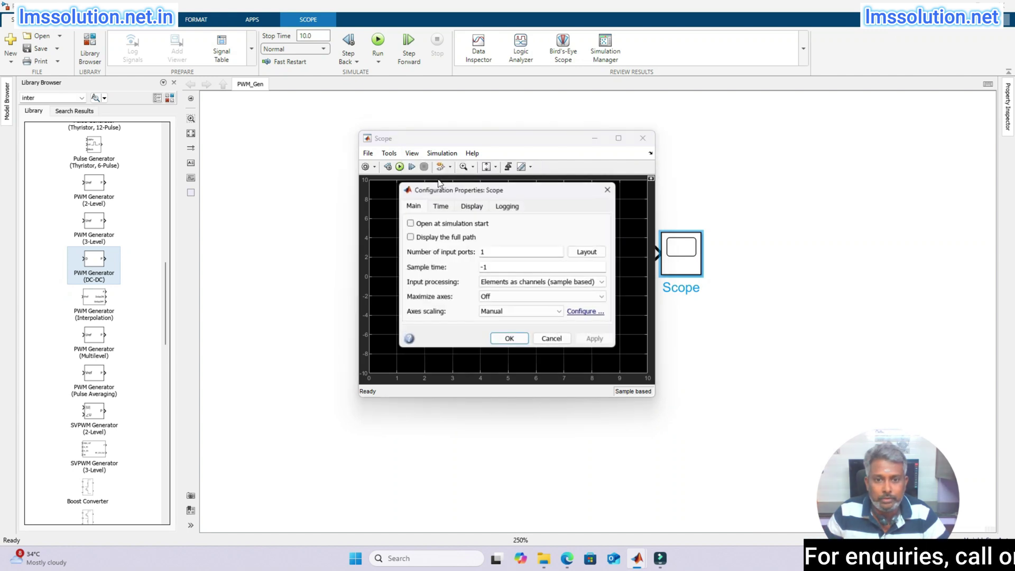
{"action": "double_click", "coordinate": [488, 252]}
{"action": "type", "text": "2"}
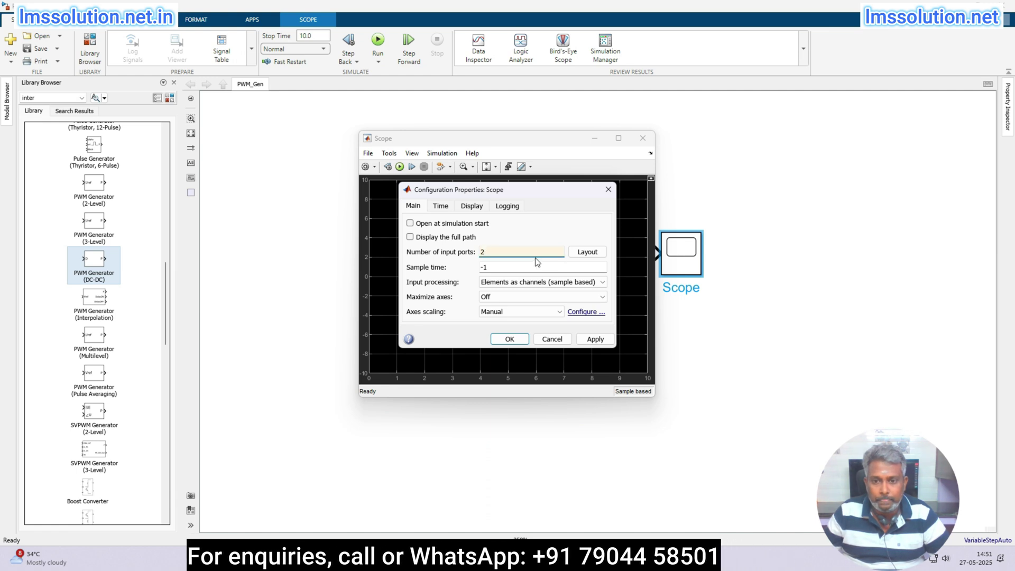
{"action": "left_click", "coordinate": [576, 252]}
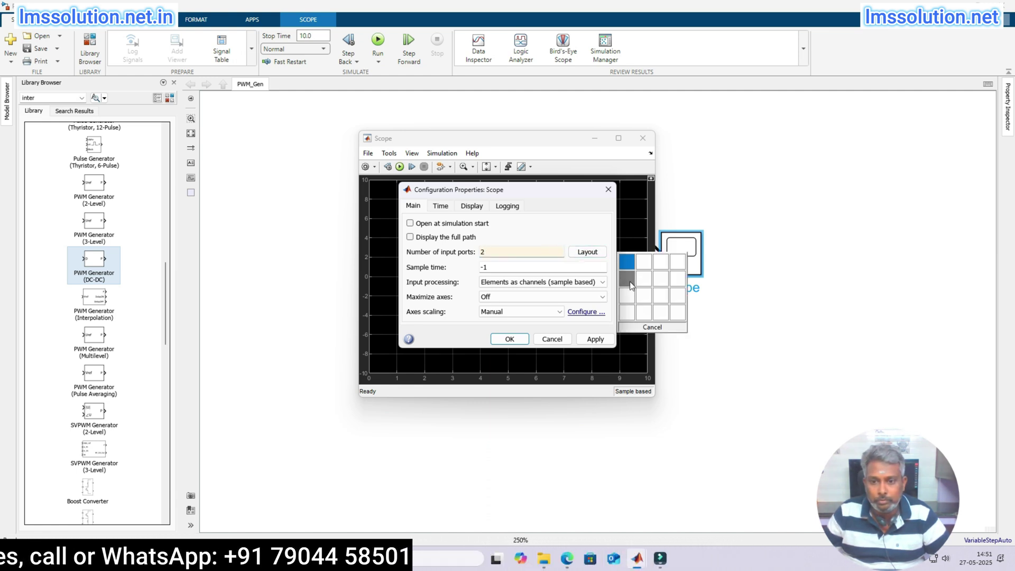
{"action": "left_click", "coordinate": [523, 338]}
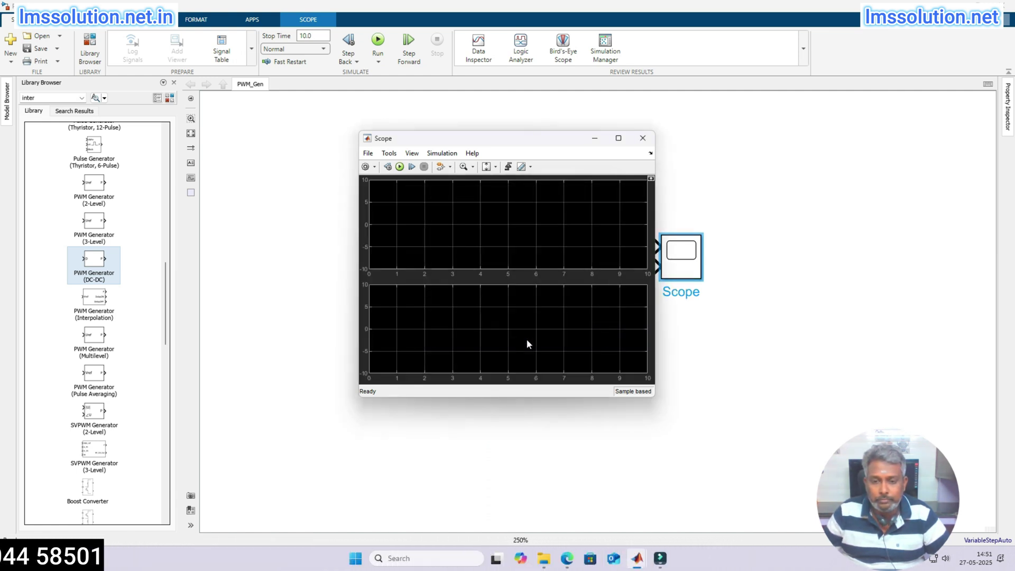
{"action": "left_click", "coordinate": [683, 274]}
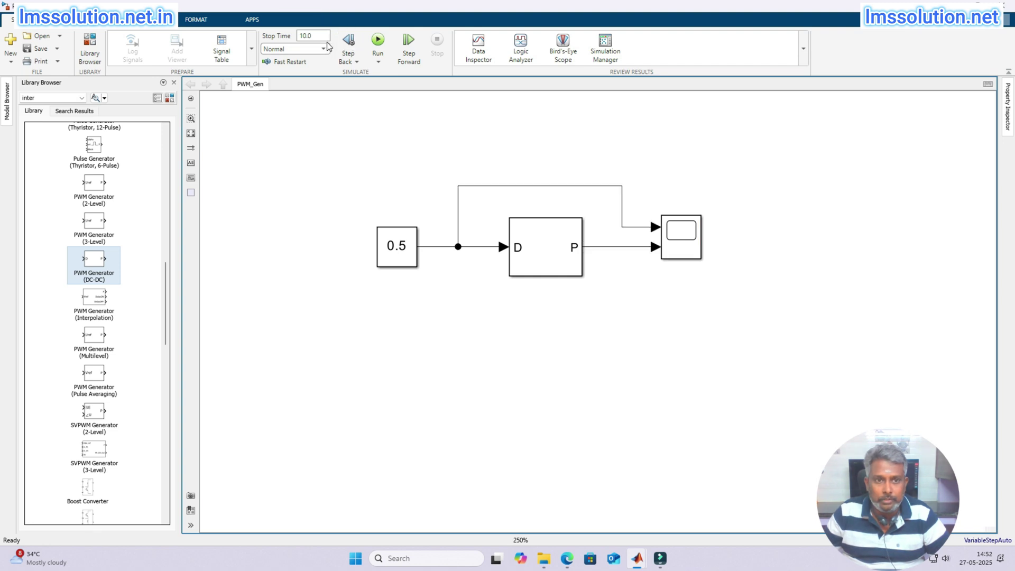
Set the stop time to 1 and run the simulation with the Scope open.
{"action": "left_click", "coordinate": [317, 37]}
{"action": "type", "text": "1"}
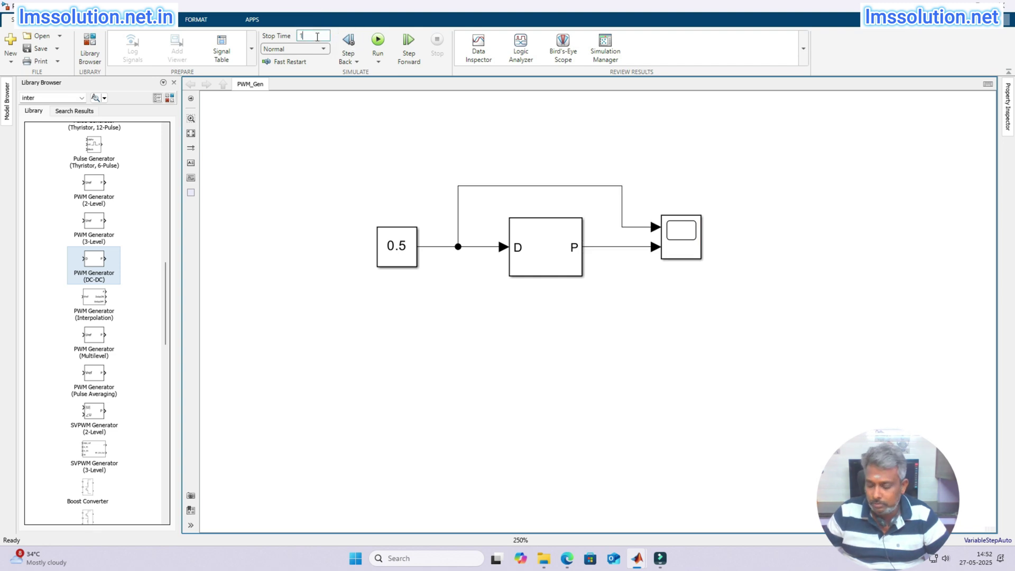
{"action": "left_click", "coordinate": [320, 141]}
{"action": "double_click", "coordinate": [673, 228]}
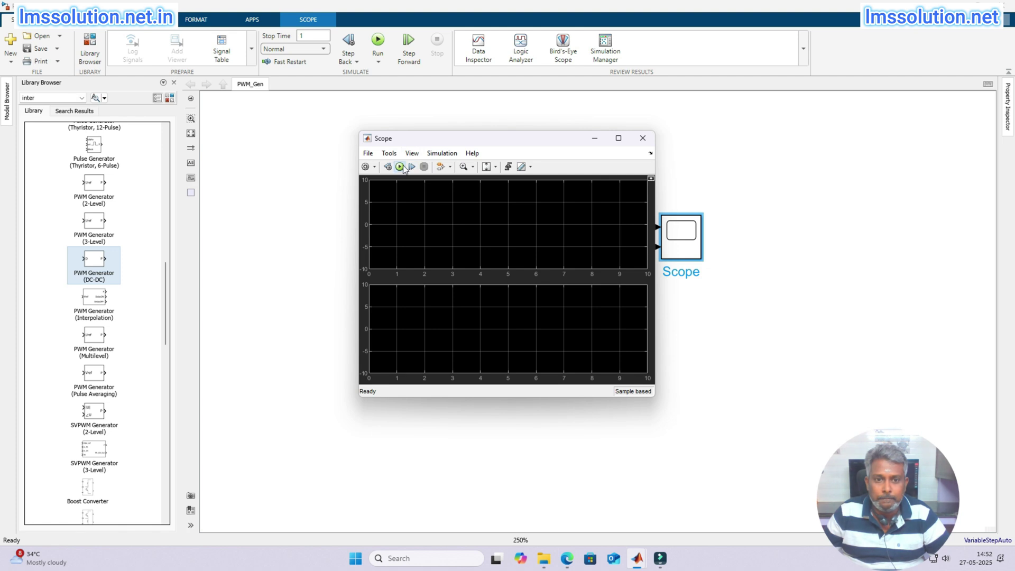
{"action": "left_click", "coordinate": [402, 167]}
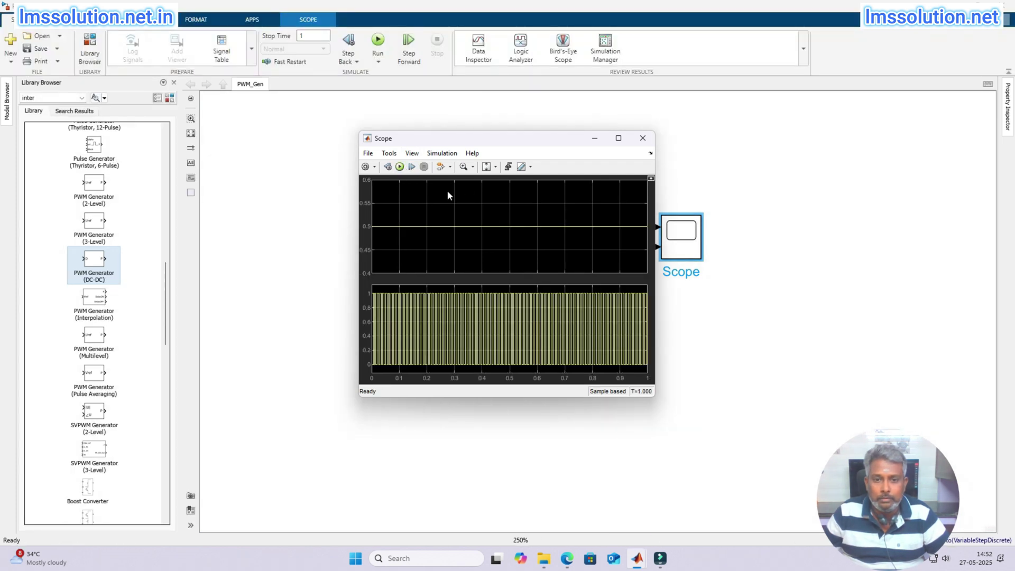
Change the stop time to 0.1 s and rerun to view the pulses on the Scope.
{"action": "left_click", "coordinate": [311, 37]}
{"action": "key", "text": "BackSpace"}
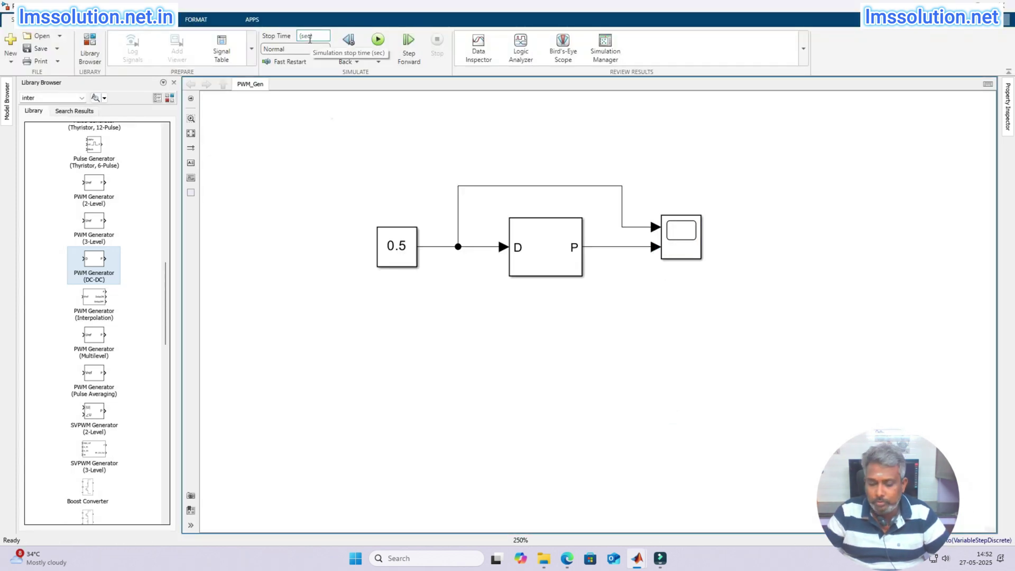
{"action": "type", "text": "0.1"}
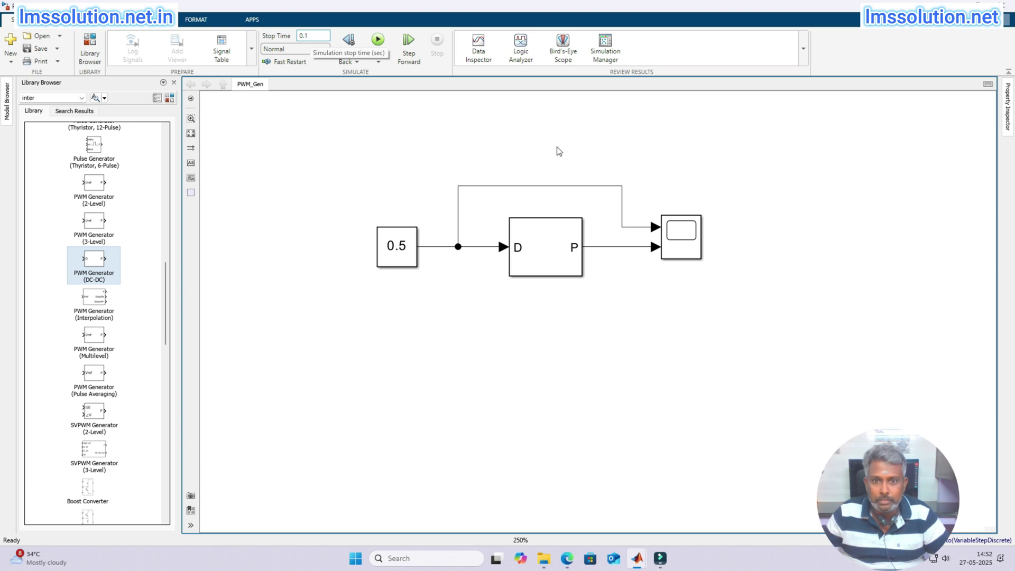
{"action": "double_click", "coordinate": [696, 236]}
{"action": "left_click", "coordinate": [400, 166]}
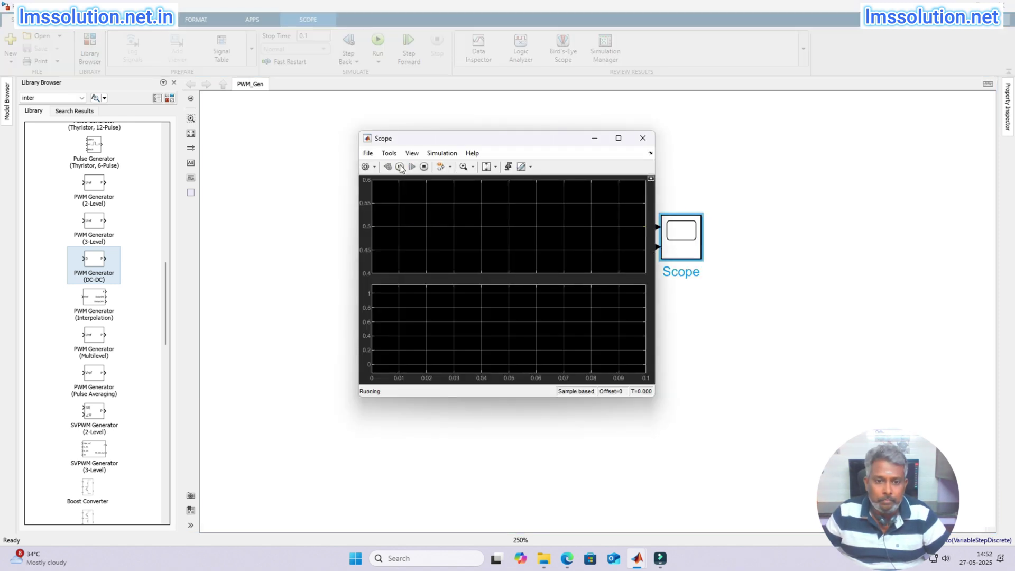
{"action": "left_click_drag", "start_coordinate": [500, 140], "coordinate": [527, 84]}
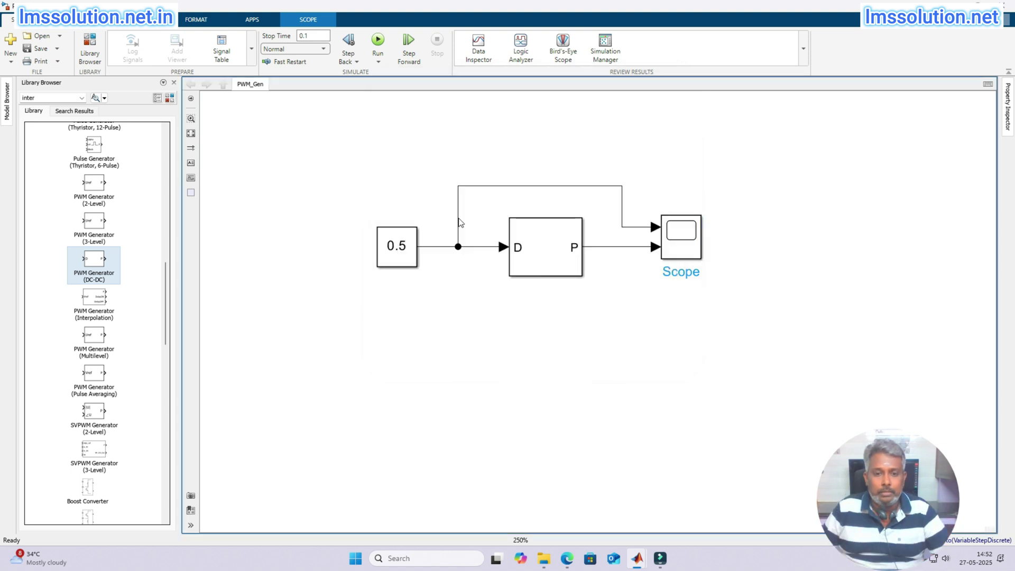
{"action": "left_click", "coordinate": [400, 253]}
Delete the 0.5 Constant and quick-insert a Step block in its place.
{"action": "key", "text": "Delete"}
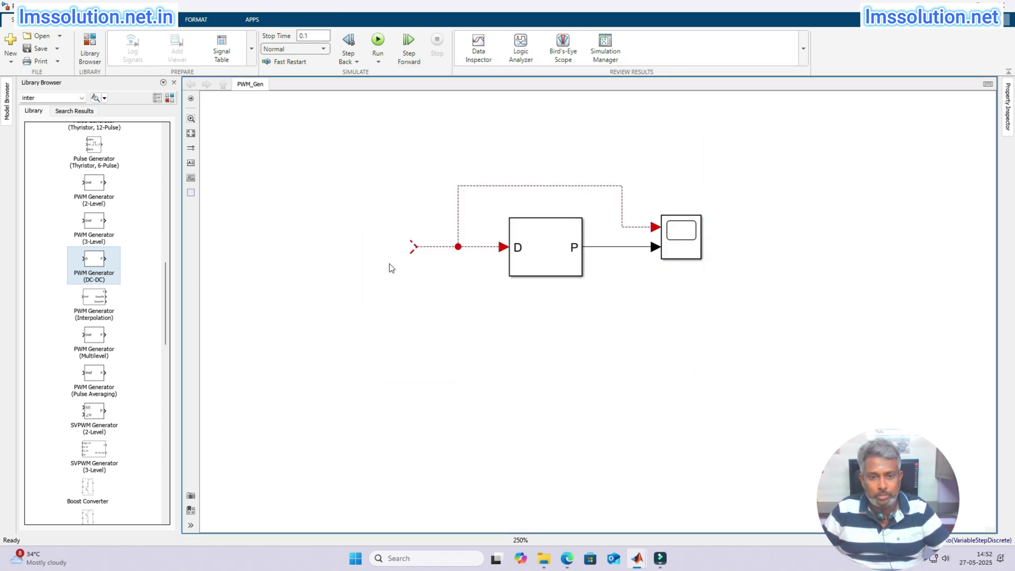
{"action": "double_click", "coordinate": [390, 265]}
{"action": "type", "text": "step"}
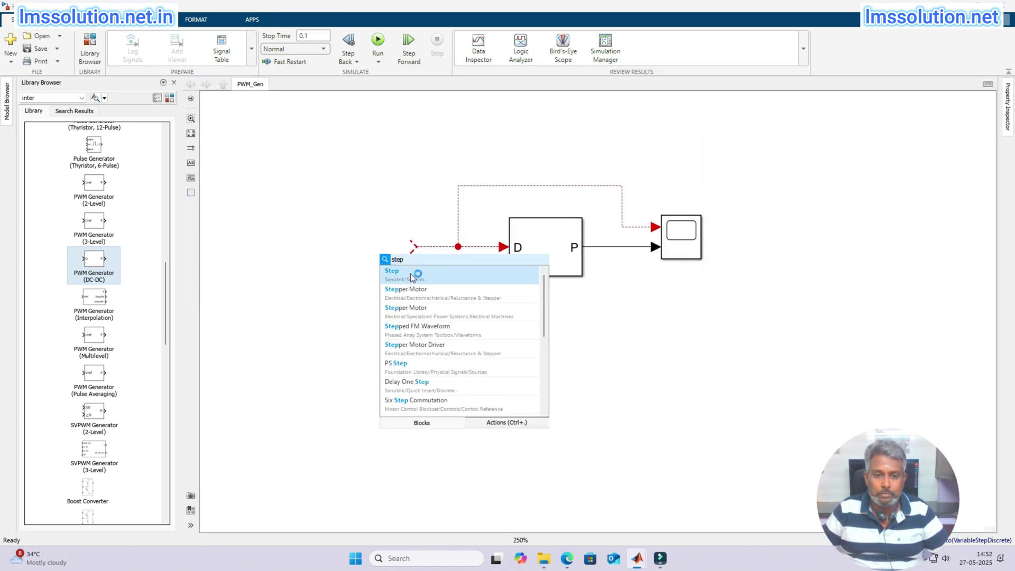
{"action": "key", "text": "Return"}
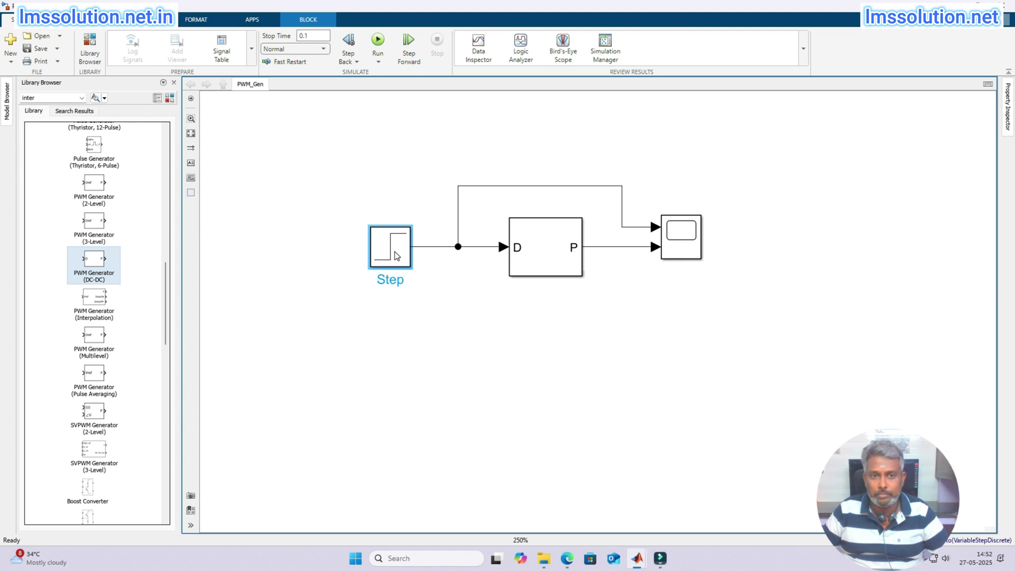
Set the Step to step time 0.05, initial value 0.5 and final value 0.25.
{"action": "double_click", "coordinate": [397, 257]}
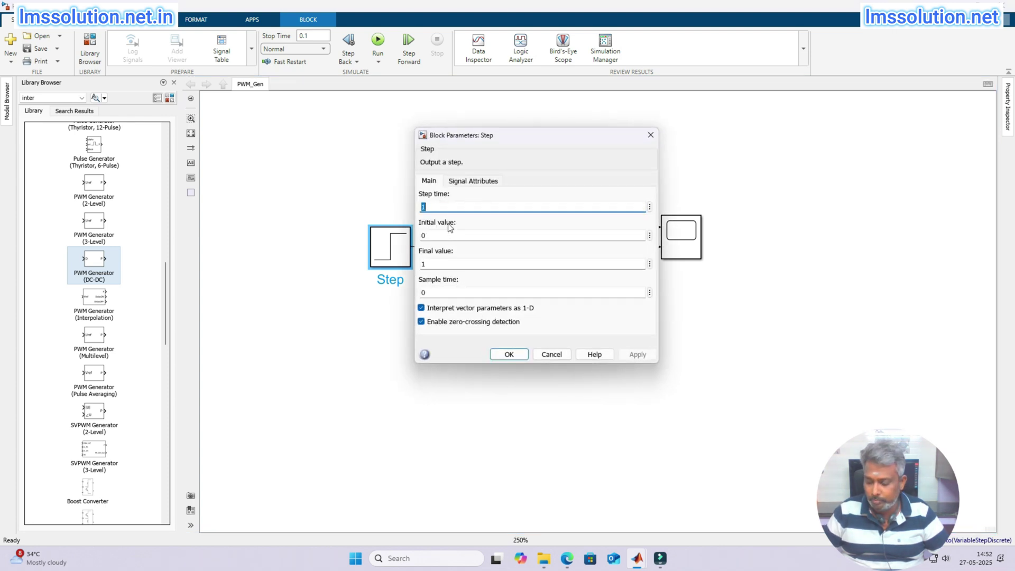
{"action": "type", "text": "0.05"}
{"action": "left_click", "coordinate": [446, 238]}
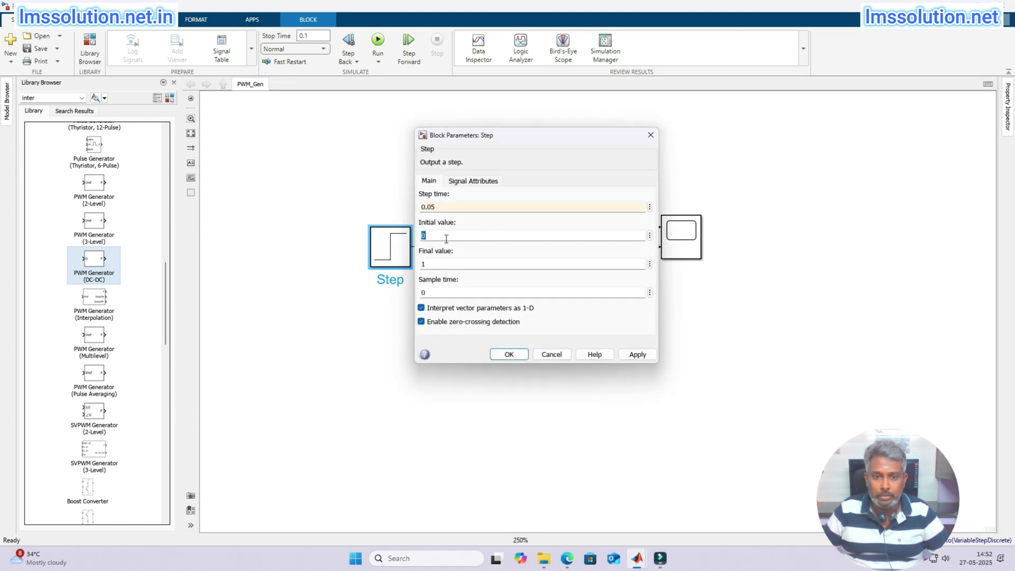
{"action": "type", "text": "0.5"}
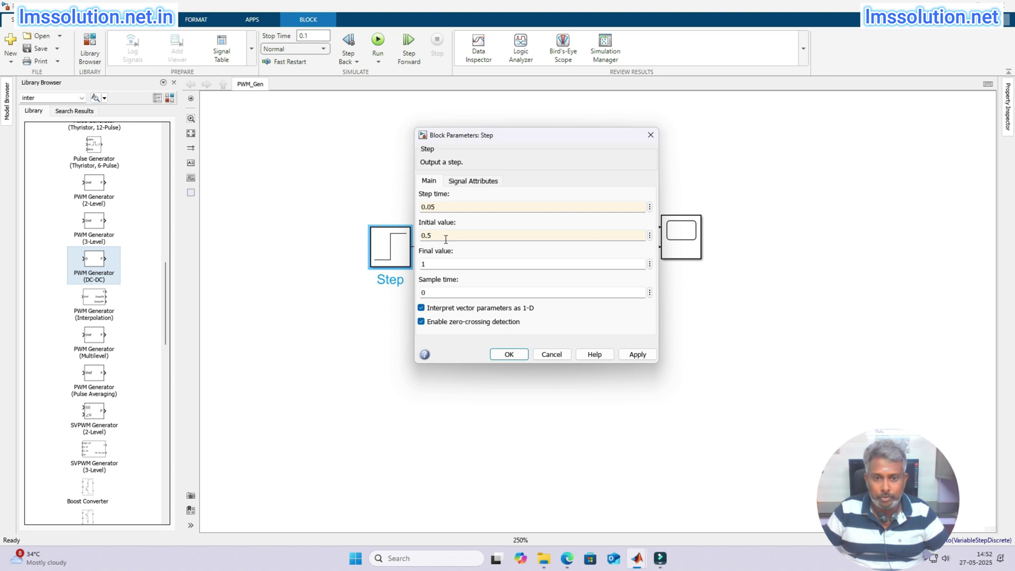
{"action": "left_click", "coordinate": [438, 264]}
{"action": "type", "text": "0.25"}
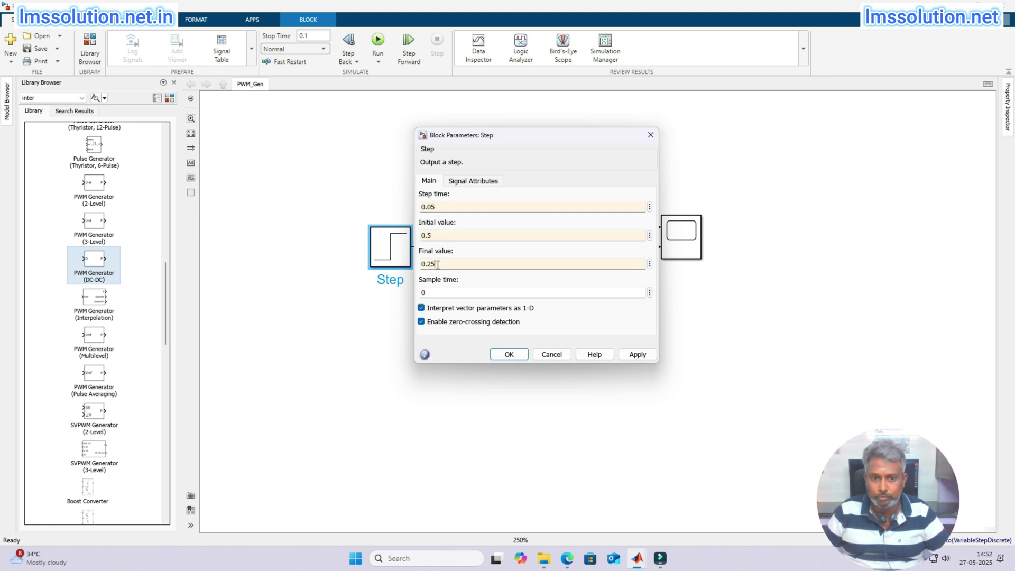
{"action": "key", "text": "Return"}
{"action": "left_click", "coordinate": [679, 243]}
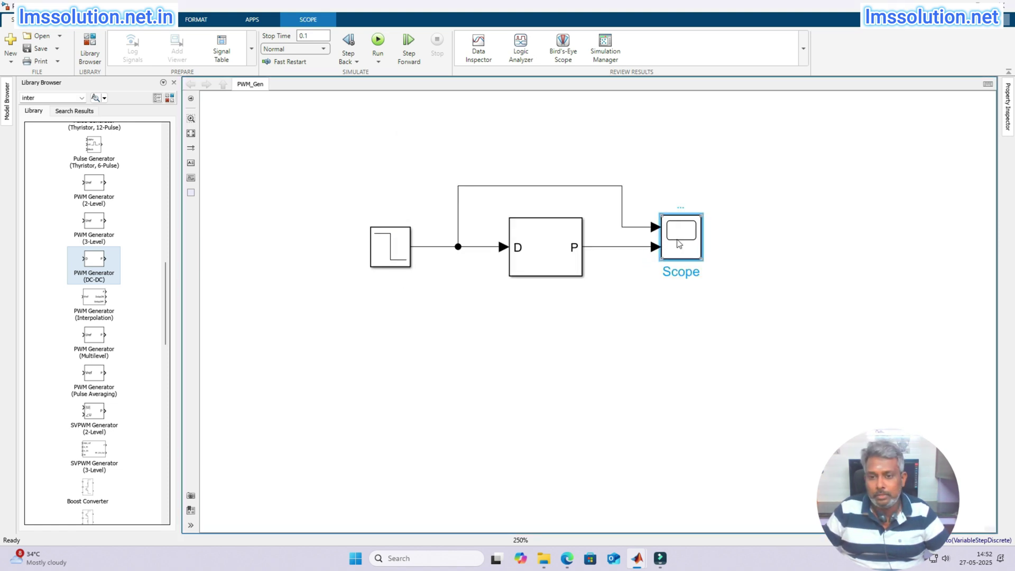
{"action": "double_click", "coordinate": [680, 244]}
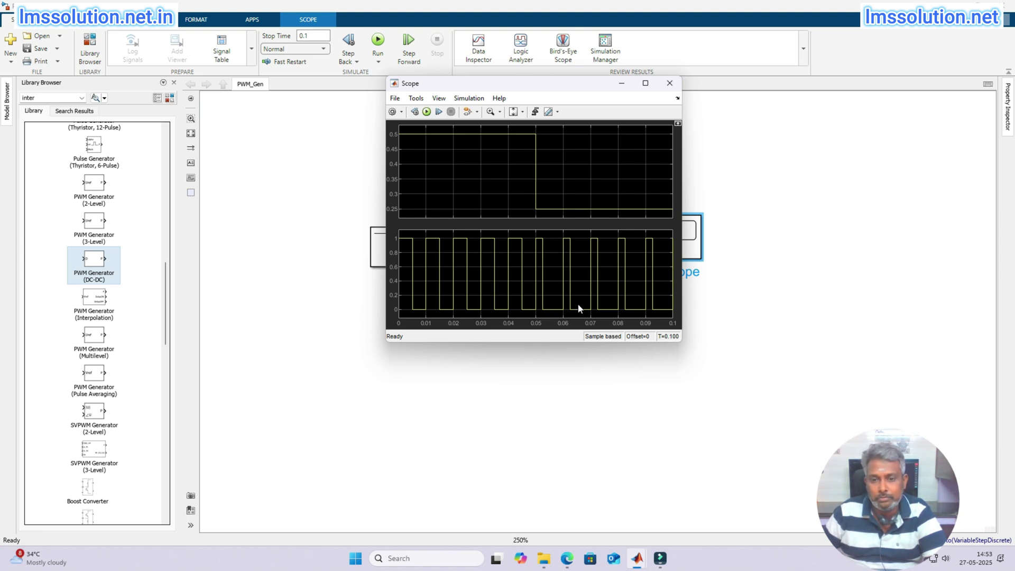
{"action": "left_click", "coordinate": [360, 279]}
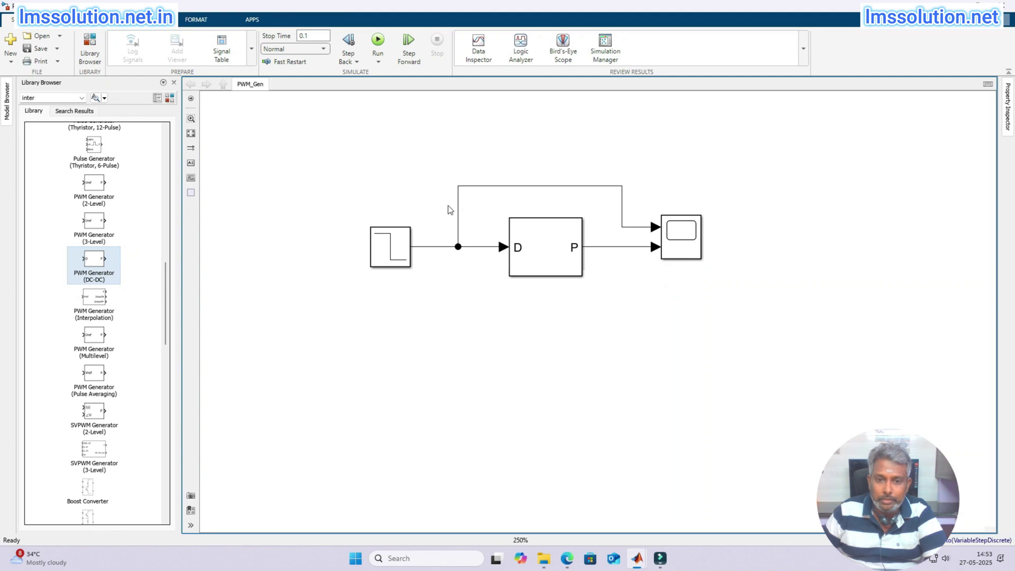
{"action": "double_click", "coordinate": [687, 245]}
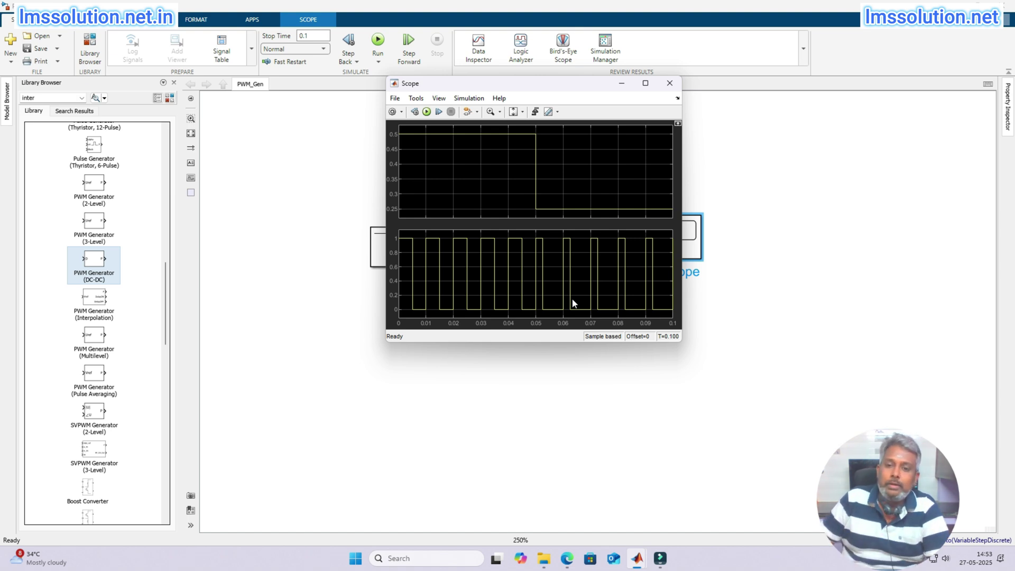
{"action": "left_click", "coordinate": [590, 400]}
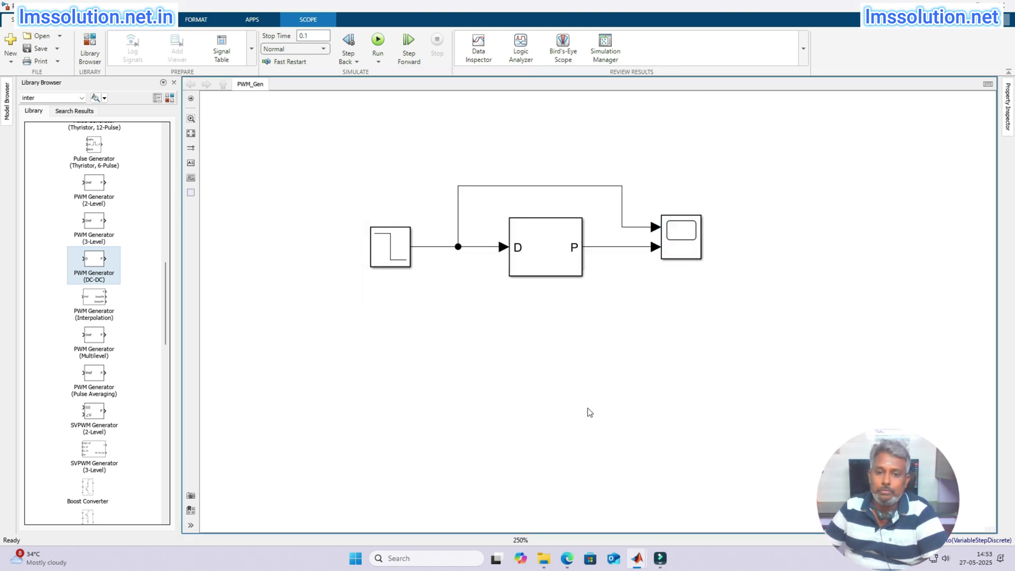
Shift the diagram up, save the model, and place a PWM Generator (2-Level) below it.
{"action": "left_click_drag", "start_coordinate": [326, 150], "coordinate": [773, 315]}
{"action": "left_click", "coordinate": [539, 247]}
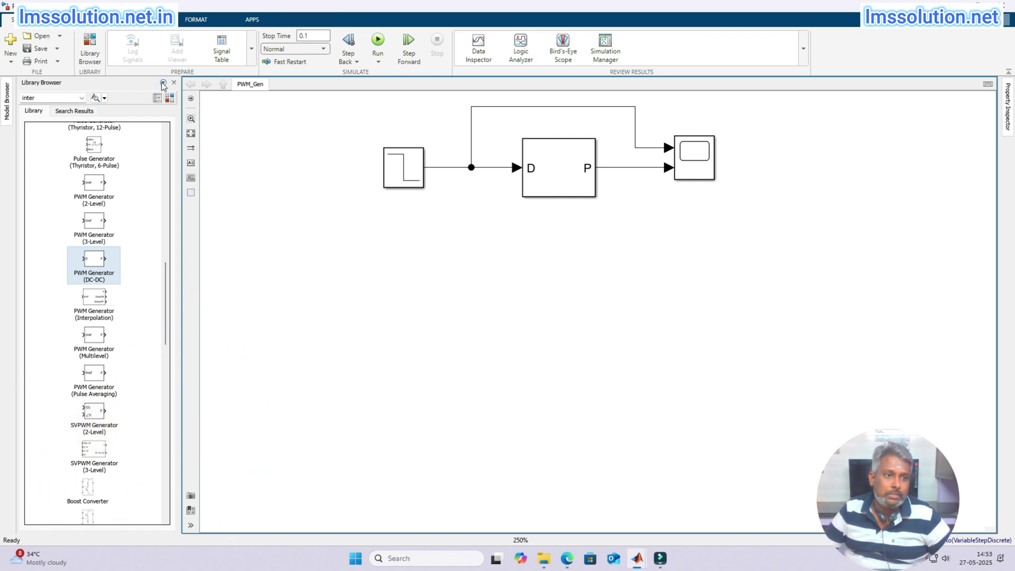
{"action": "left_click", "coordinate": [37, 53]}
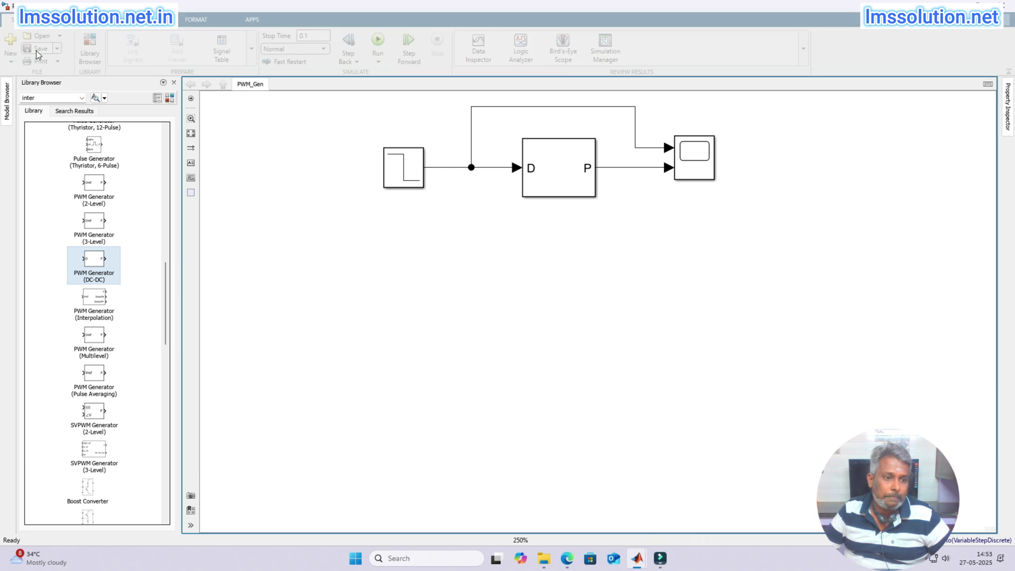
{"action": "left_click", "coordinate": [92, 193]}
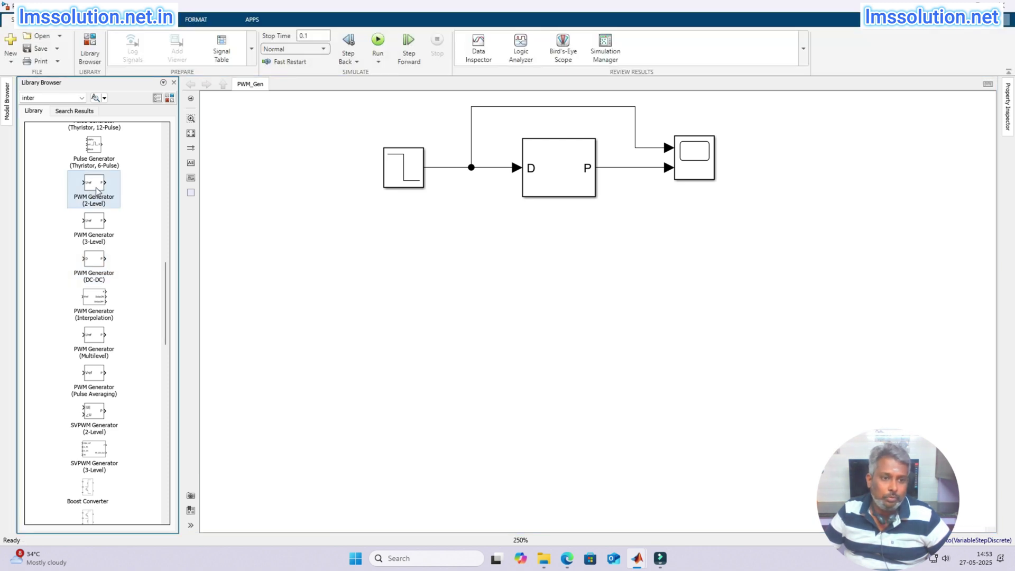
{"action": "left_click_drag", "start_coordinate": [96, 191], "coordinate": [571, 326]}
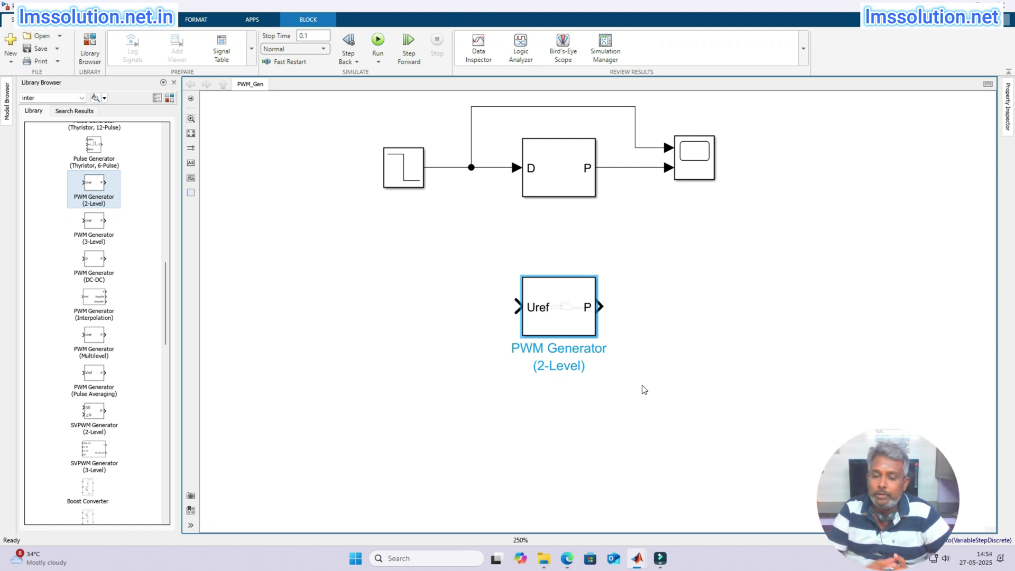
Set the PWM Generator (2-Level) to Three-phase bridge (6 pulses) with a 100 Hz carrier frequency.
{"action": "double_click", "coordinate": [576, 321]}
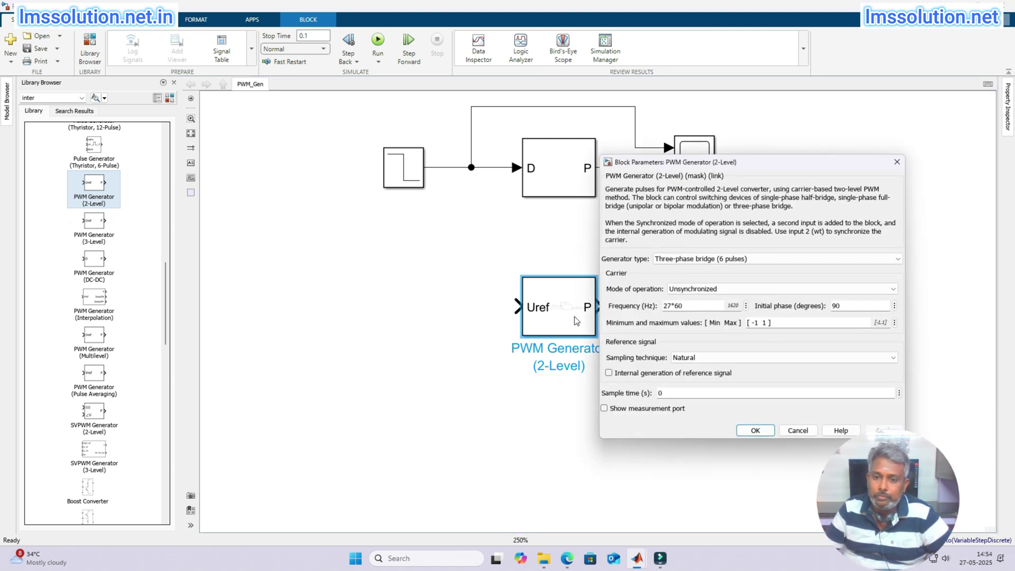
{"action": "left_click_drag", "start_coordinate": [668, 163], "coordinate": [647, 117]}
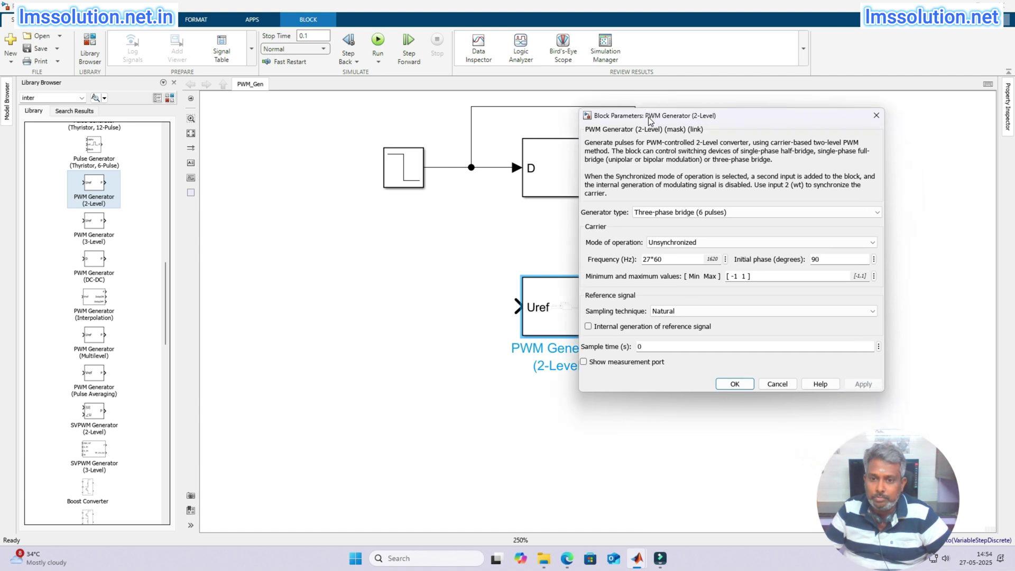
{"action": "left_click", "coordinate": [623, 215]}
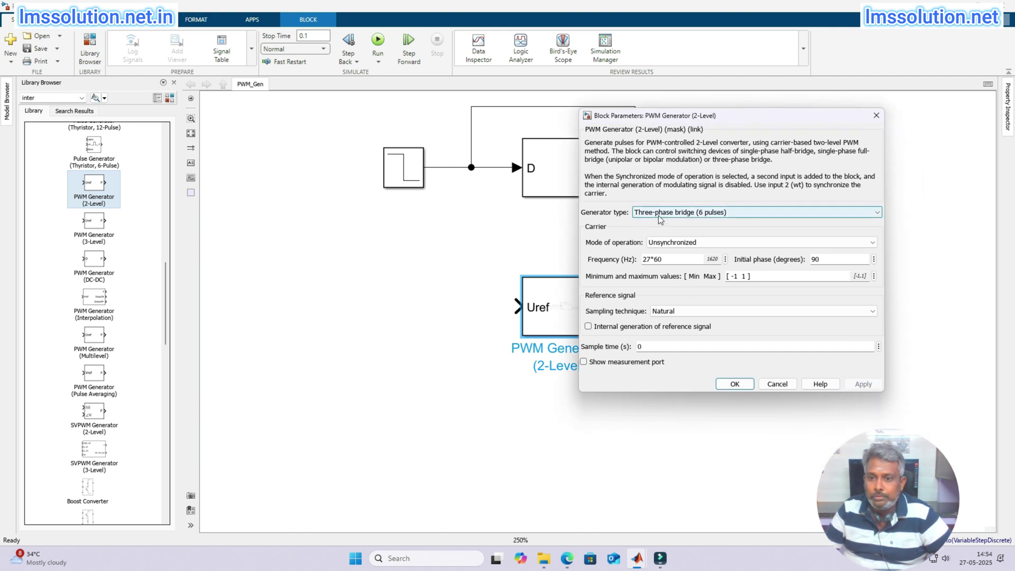
{"action": "left_click", "coordinate": [712, 211]}
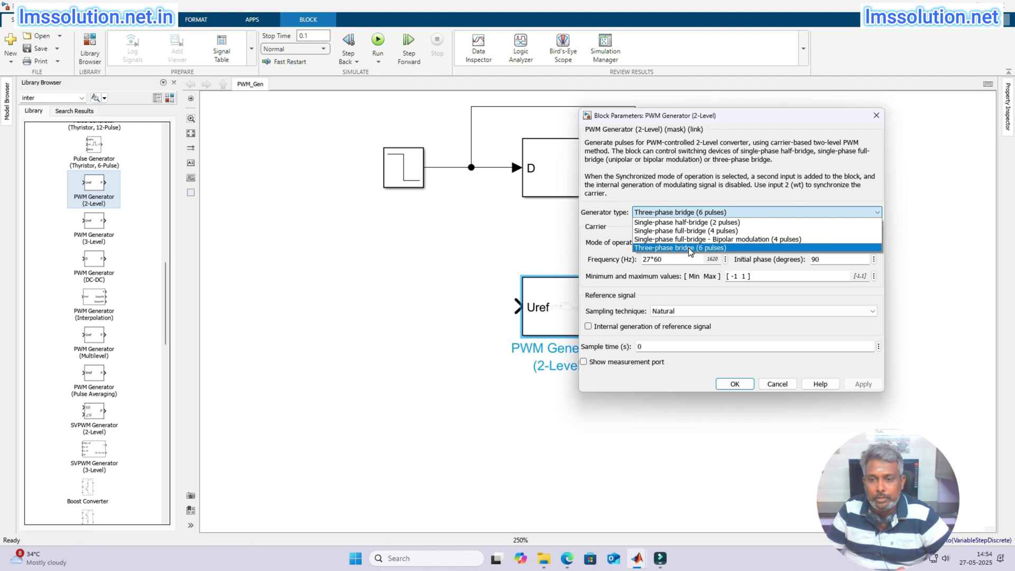
{"action": "left_click", "coordinate": [657, 232]}
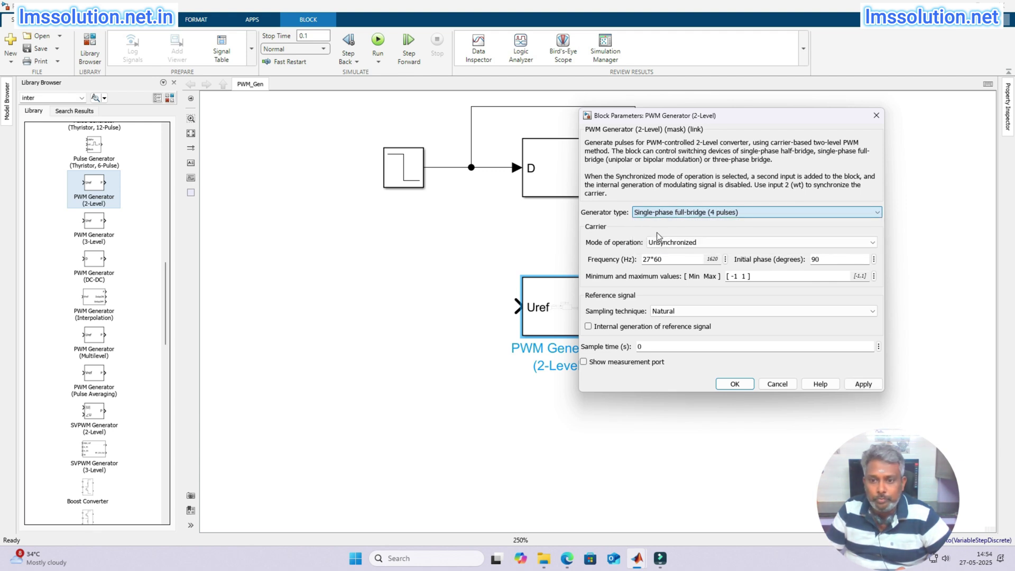
{"action": "double_click", "coordinate": [676, 260]}
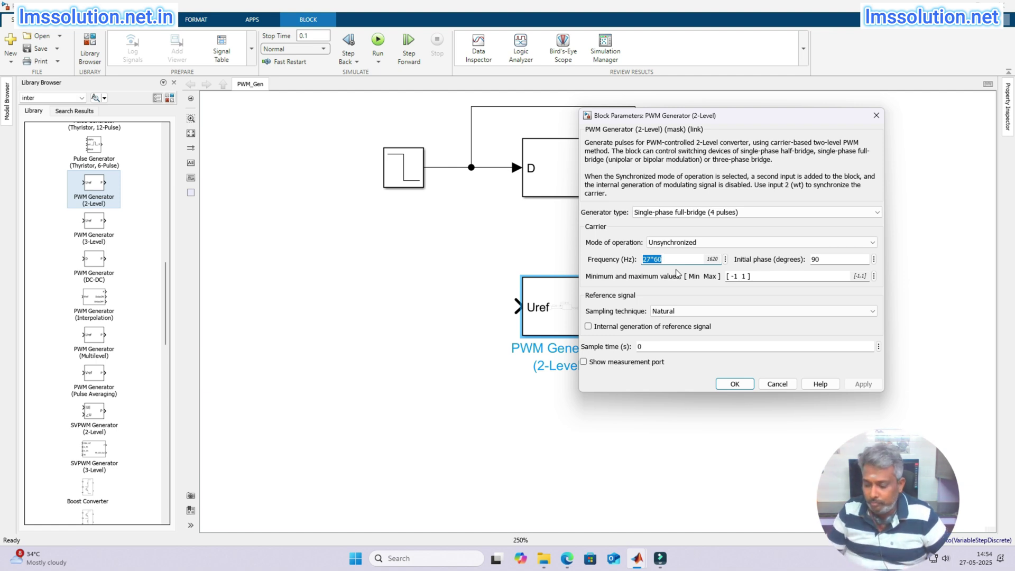
{"action": "type", "text": "100"}
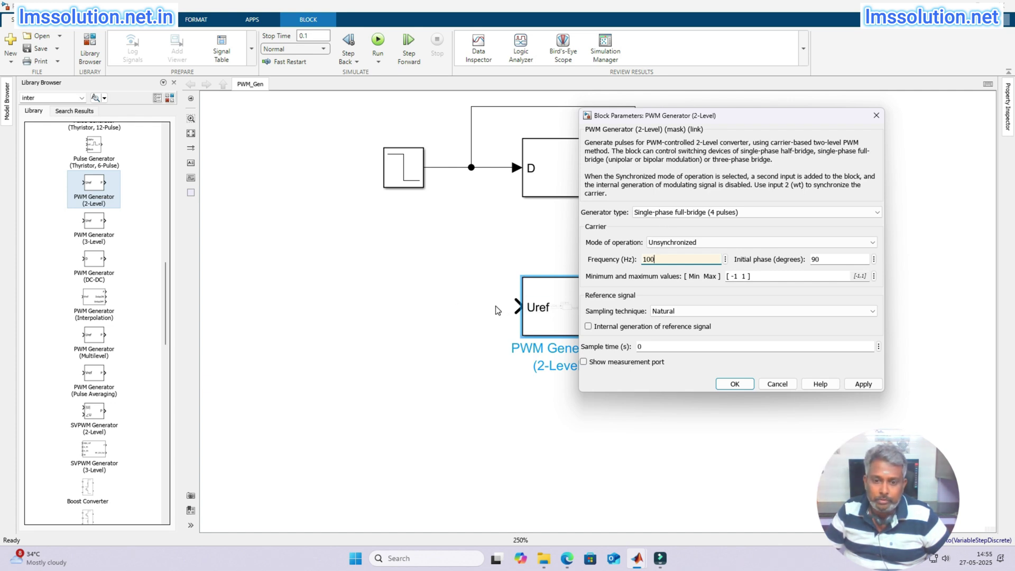
{"action": "left_click", "coordinate": [650, 214]}
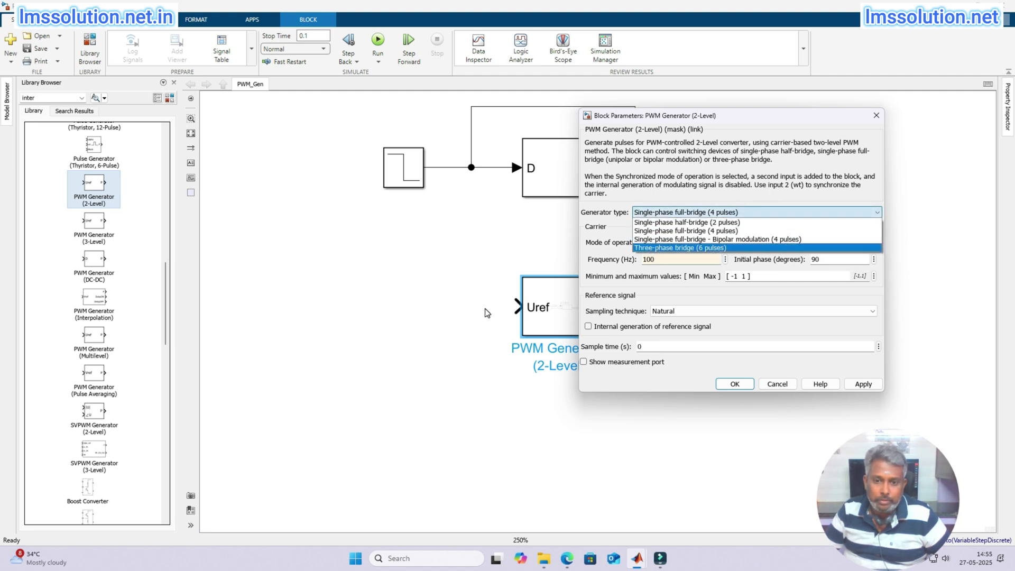
{"action": "left_click", "coordinate": [659, 248]}
{"action": "left_click", "coordinate": [864, 384]}
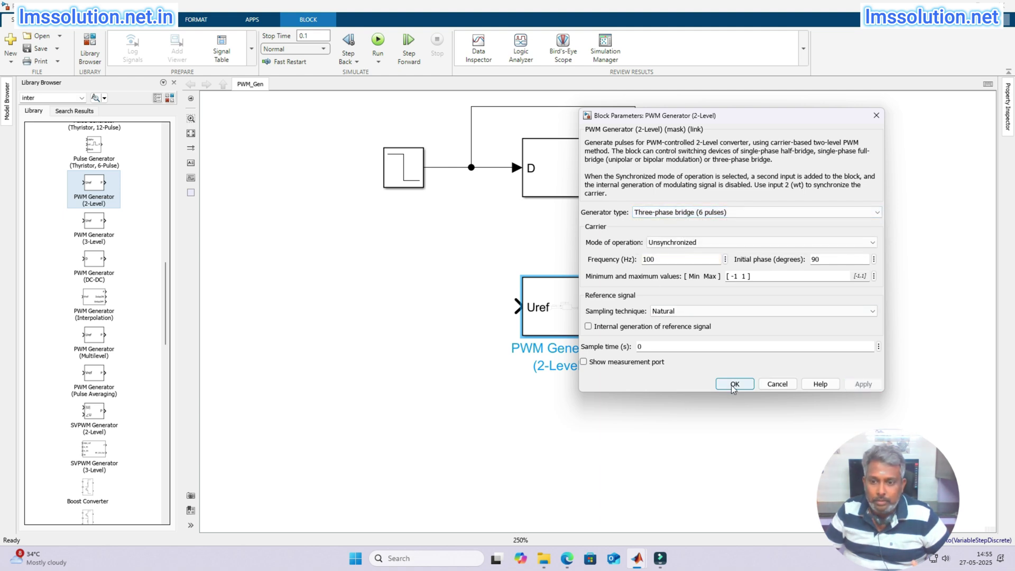
{"action": "left_click", "coordinate": [734, 385]}
Quick-insert a Sine Wave feeding Uref with frequency 2*pi*50.
{"action": "double_click", "coordinate": [402, 312]}
{"action": "type", "text": "sin"}
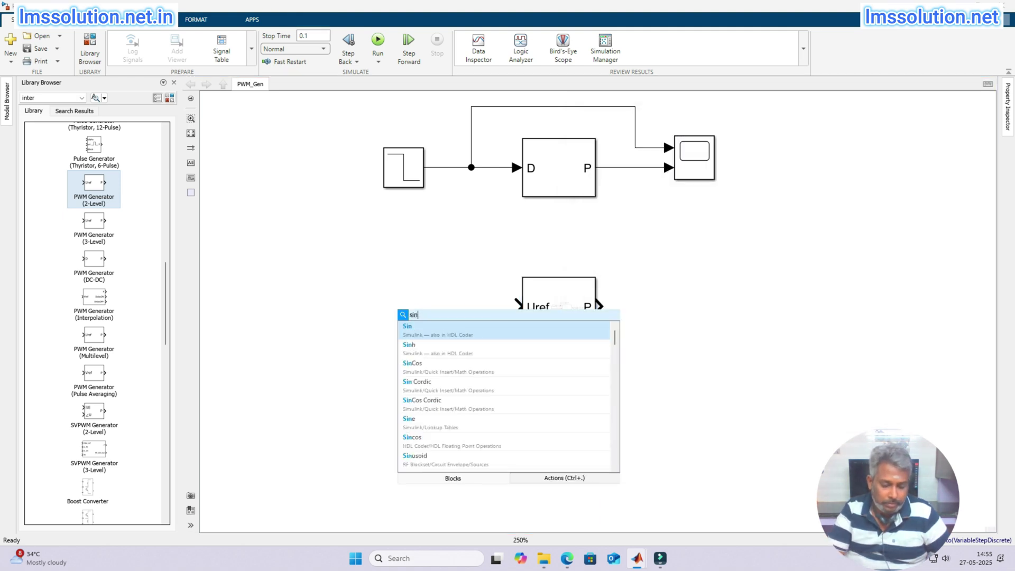
{"action": "type", "text": "e"}
{"action": "left_click", "coordinate": [434, 348]}
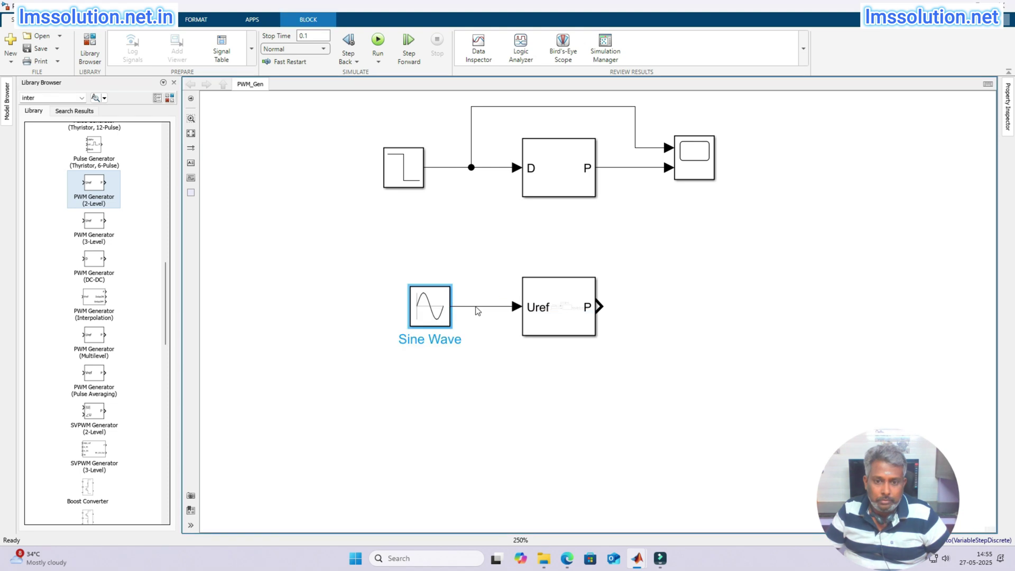
{"action": "double_click", "coordinate": [439, 313]}
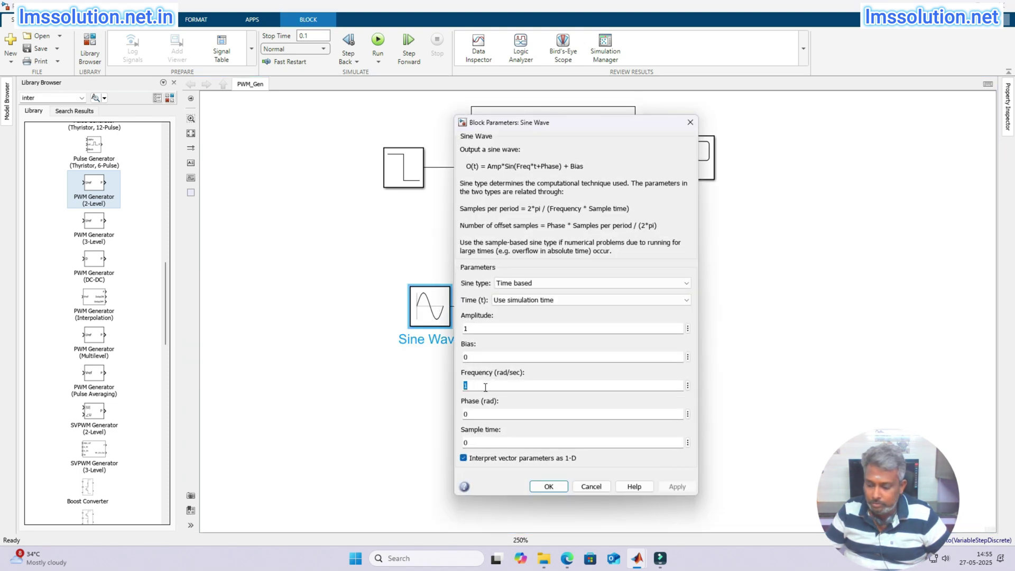
{"action": "type", "text": "2*pi*50"}
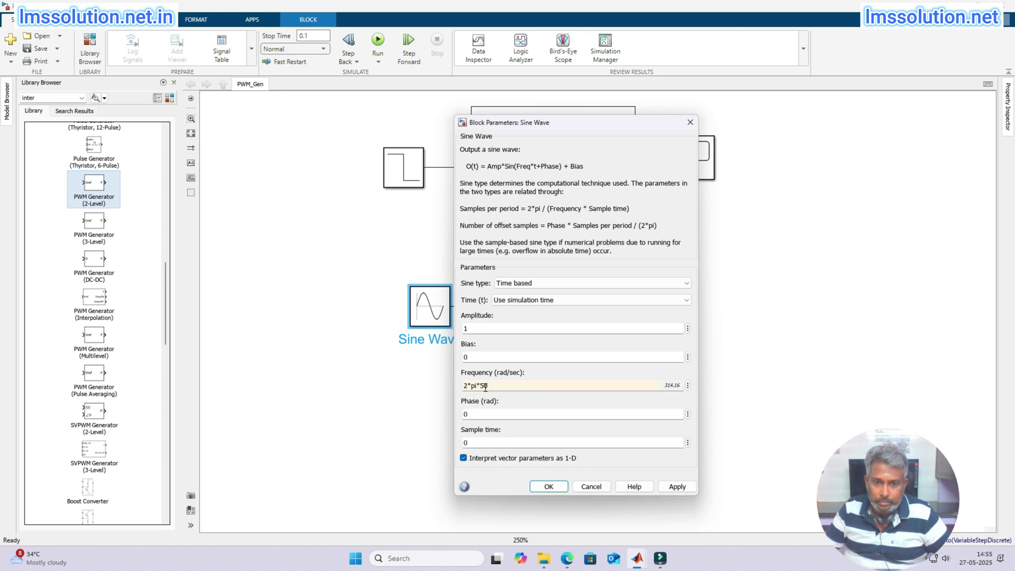
{"action": "left_click", "coordinate": [677, 487]}
{"action": "left_click", "coordinate": [550, 487]}
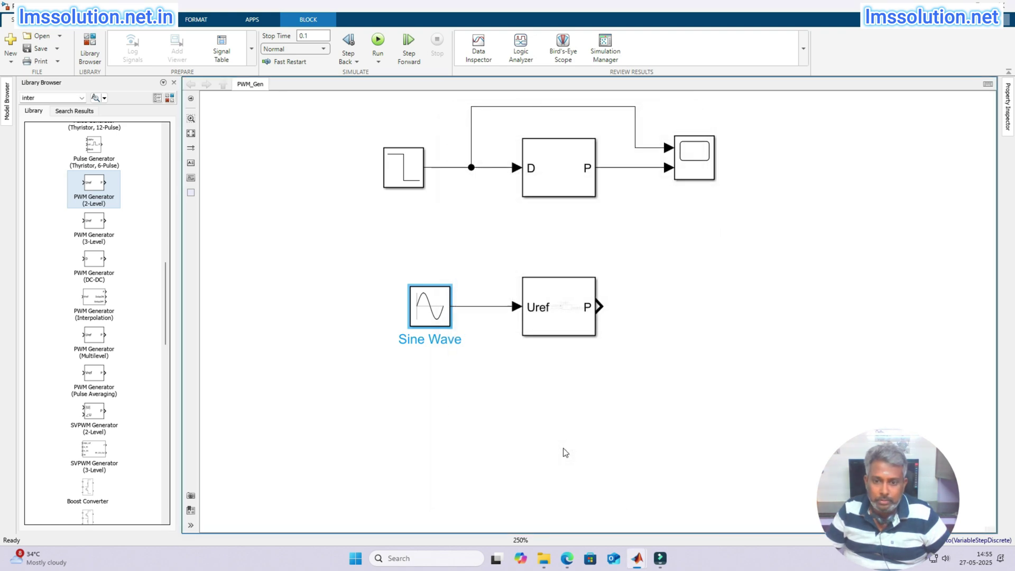
Copy the Scope as Scope1, set sine amplitude 0.9, and wire the sine and P output into Scope1.
{"action": "left_click_drag", "start_coordinate": [697, 178], "coordinate": [690, 316]}
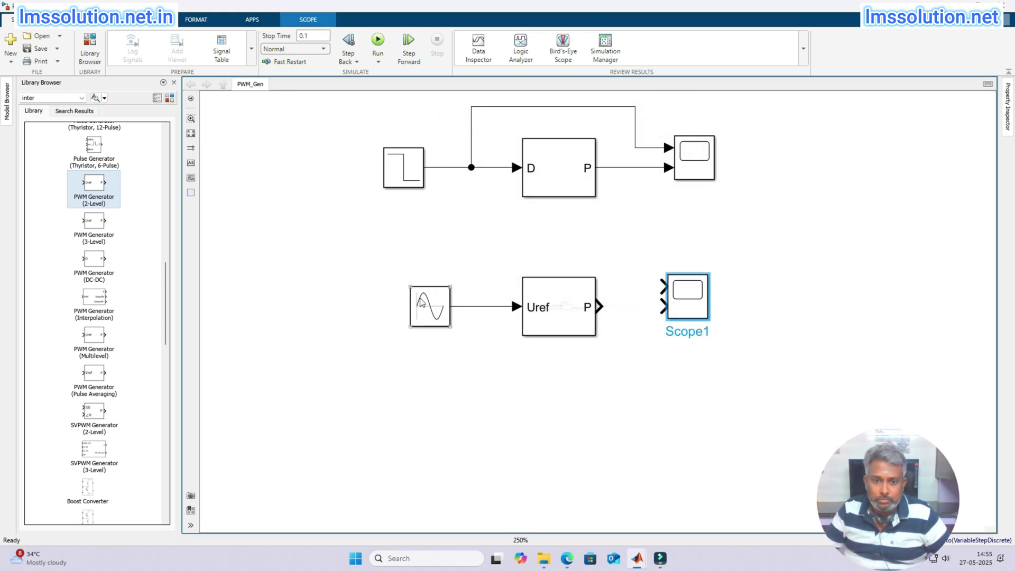
{"action": "left_click", "coordinate": [423, 317]}
{"action": "double_click", "coordinate": [423, 317]}
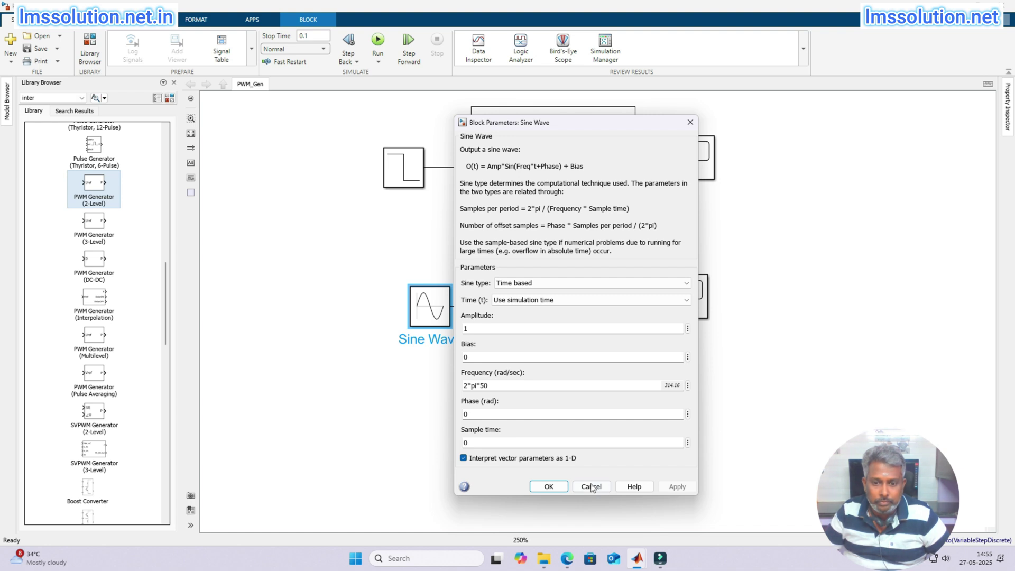
{"action": "type", "text": "0"}
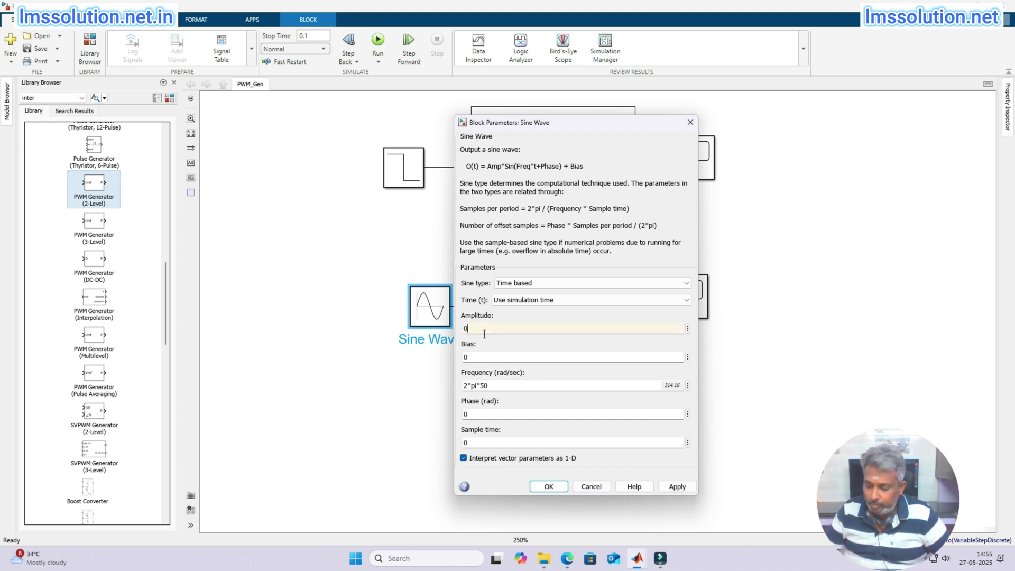
{"action": "type", "text": ".9"}
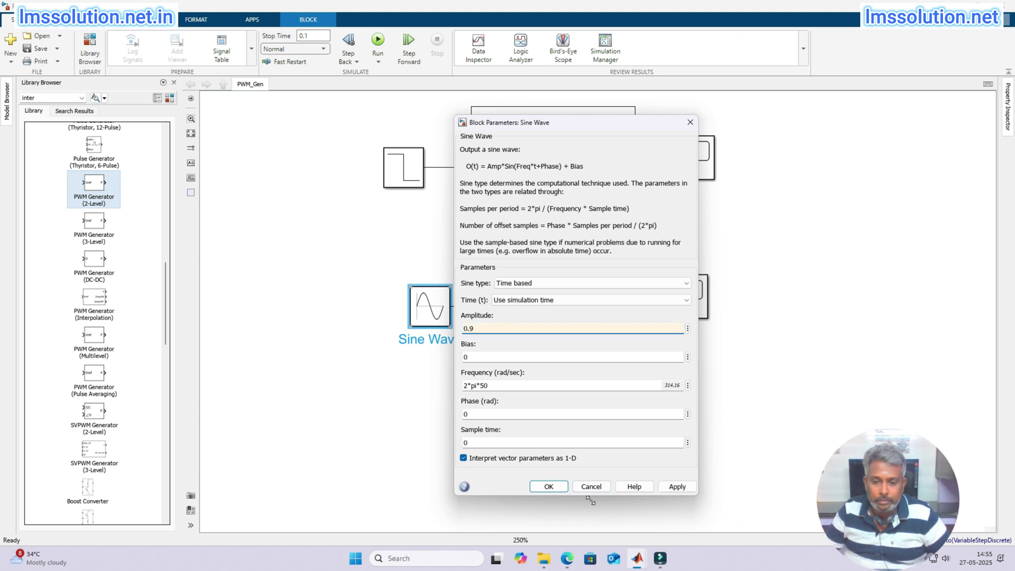
{"action": "left_click", "coordinate": [549, 486]}
{"action": "left_click_drag", "start_coordinate": [662, 307], "coordinate": [593, 307]}
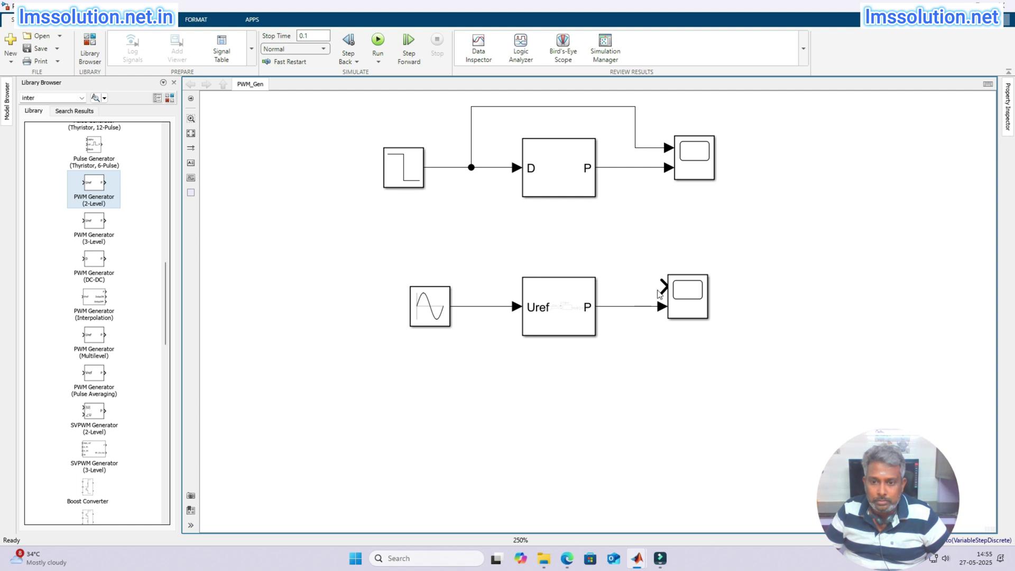
{"action": "left_click_drag", "start_coordinate": [661, 286], "coordinate": [482, 306]}
Update the diagram with Ctrl+D to reveal port-width errors, then delete the sine line into Uref.
{"action": "key", "text": "ctrl+d"}
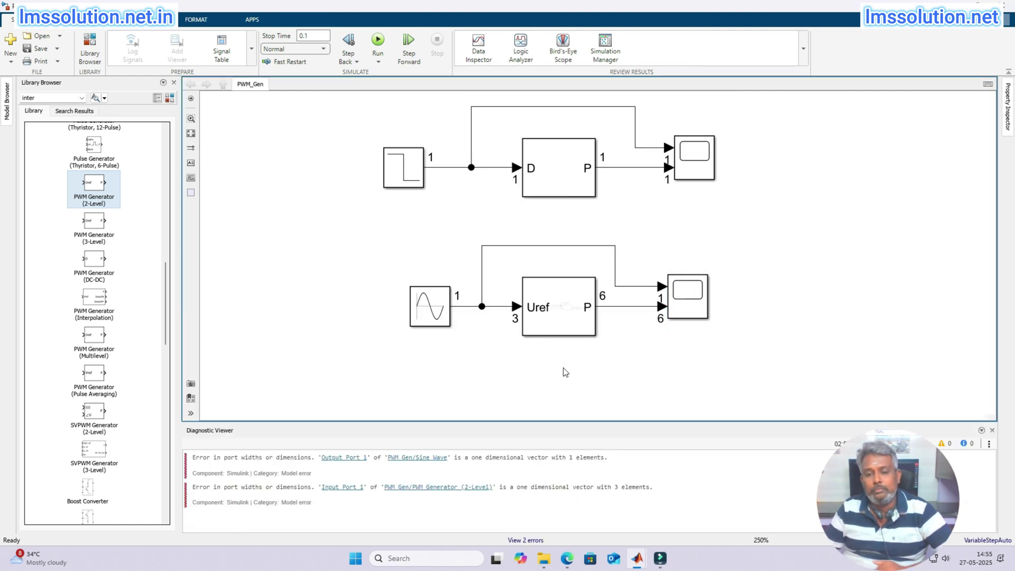
{"action": "double_click", "coordinate": [543, 323]}
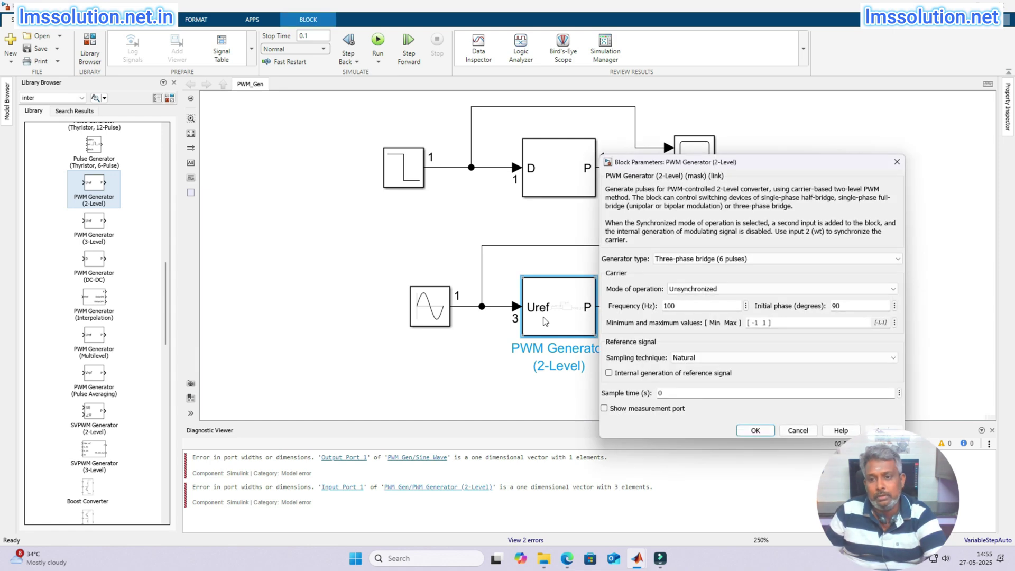
{"action": "left_click", "coordinate": [755, 431]}
{"action": "left_click", "coordinate": [506, 307]}
{"action": "key", "text": "Delete"}
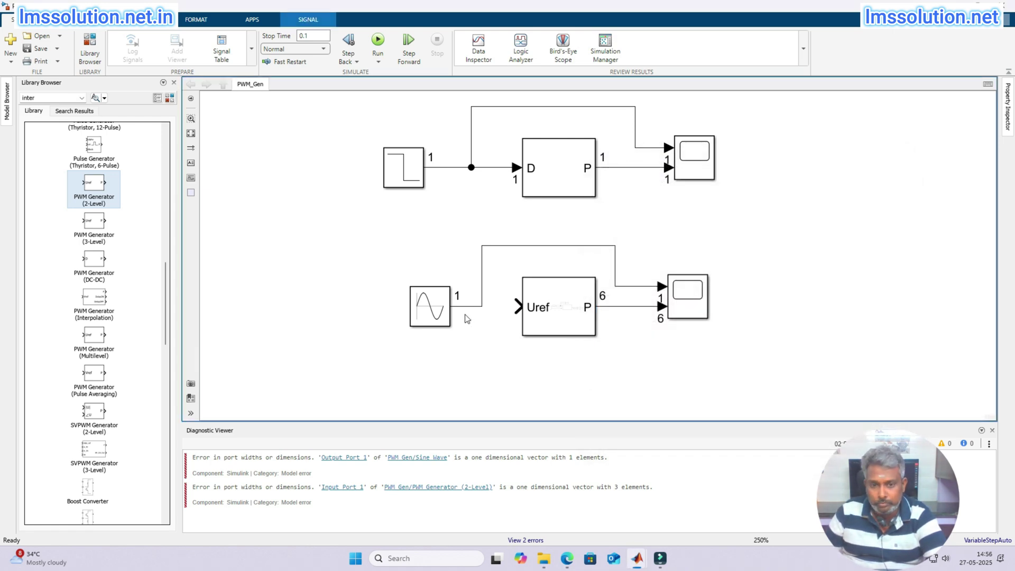
{"action": "double_click", "coordinate": [459, 312]}
Insert a Mux wired into Uref and set its Number of inputs to 3.
{"action": "type", "text": "mux"}
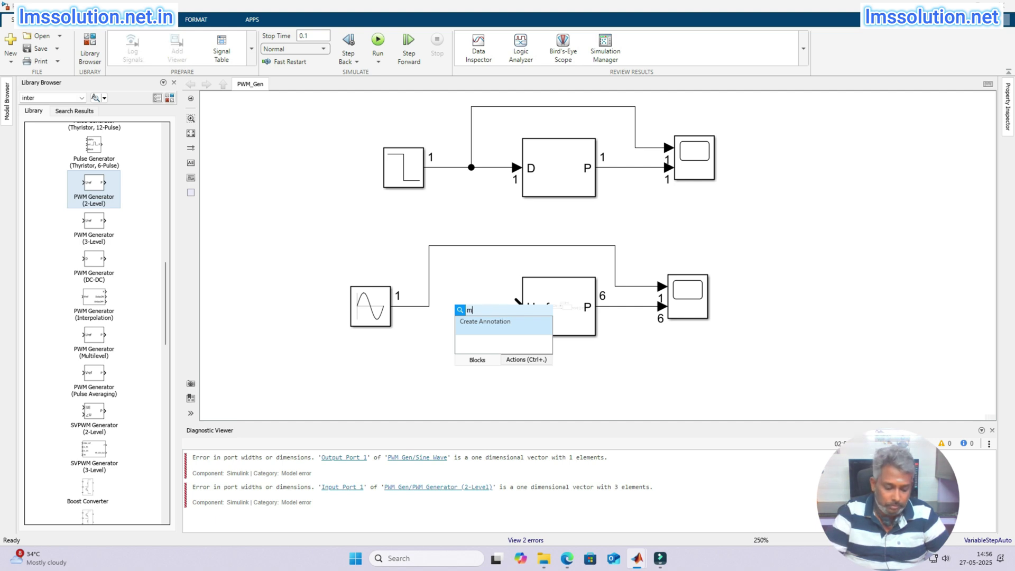
{"action": "left_click", "coordinate": [472, 325]}
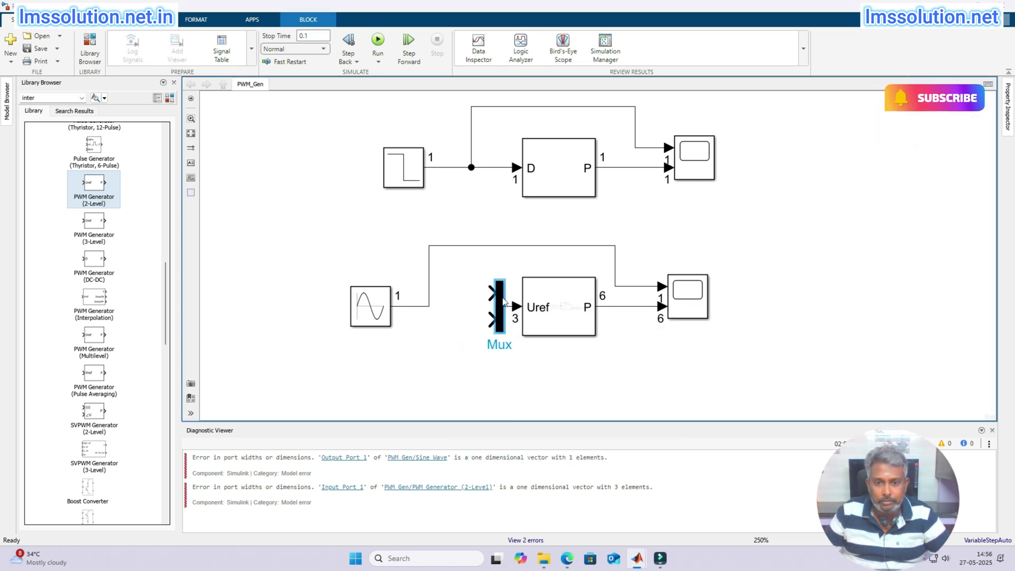
{"action": "double_click", "coordinate": [503, 304]}
{"action": "type", "text": "3"}
{"action": "key", "text": "Return"}
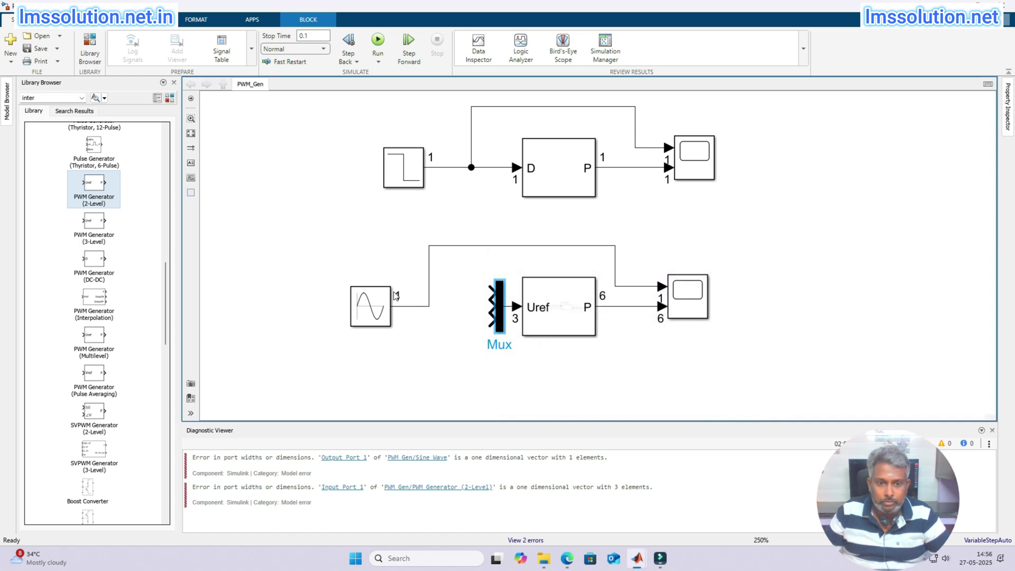
Connect the Sine Wave output to Mux input 1 and select the sine for copying.
{"action": "left_click", "coordinate": [385, 289]}
{"action": "left_click_drag", "start_coordinate": [489, 293], "coordinate": [370, 360]}
{"action": "left_click", "coordinate": [383, 293]}
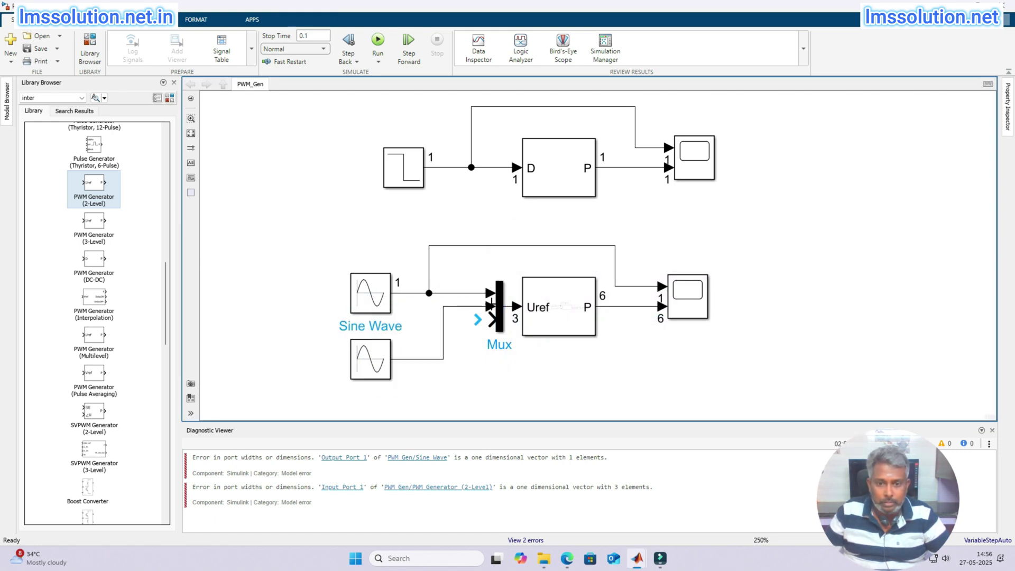
Set Sine Wave1's Phase to pi*(120/180) and apply it.
{"action": "double_click", "coordinate": [373, 354]}
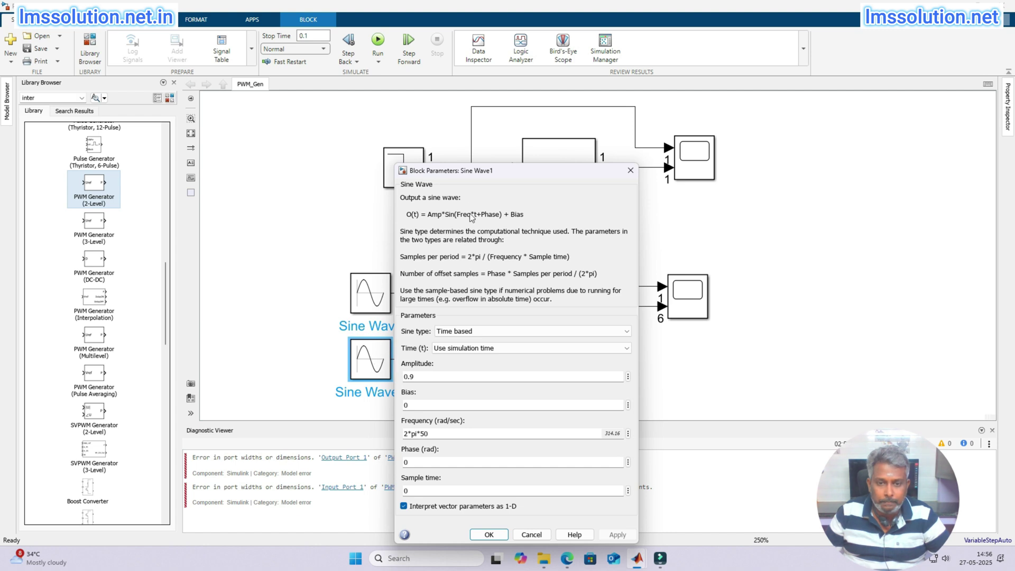
{"action": "double_click", "coordinate": [432, 408]}
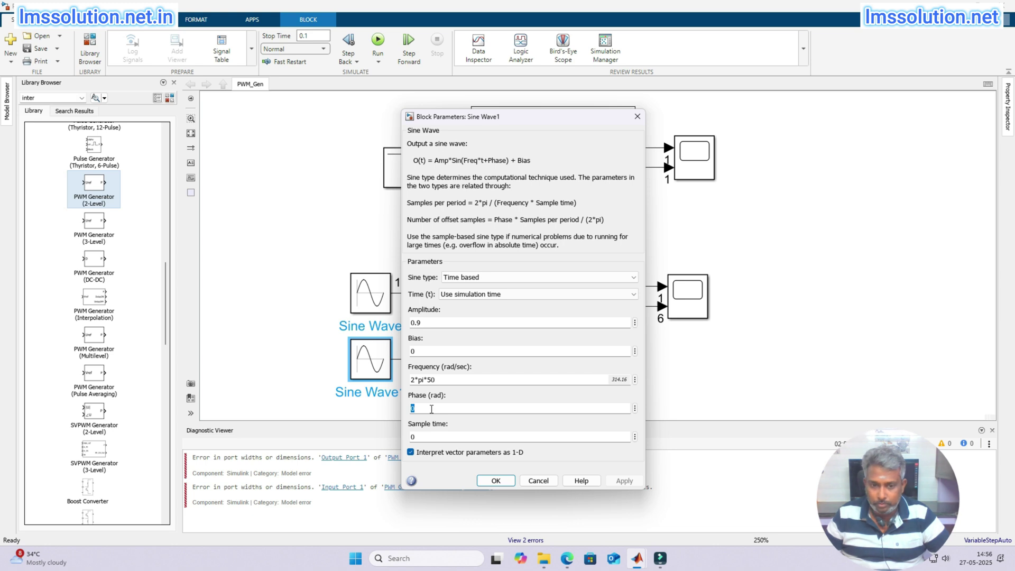
{"action": "type", "text": "0"}
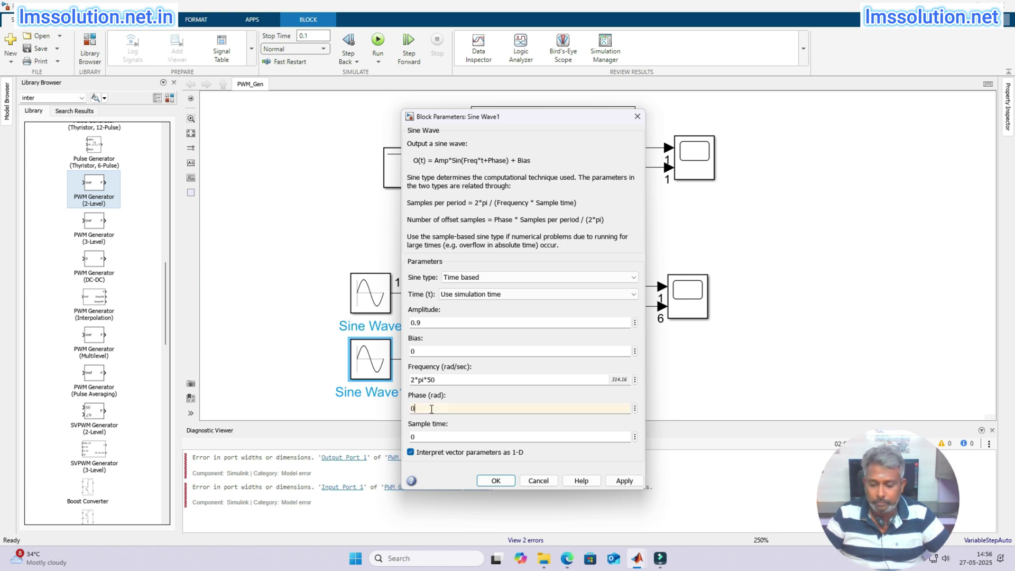
{"action": "key", "text": "BackSpace"}
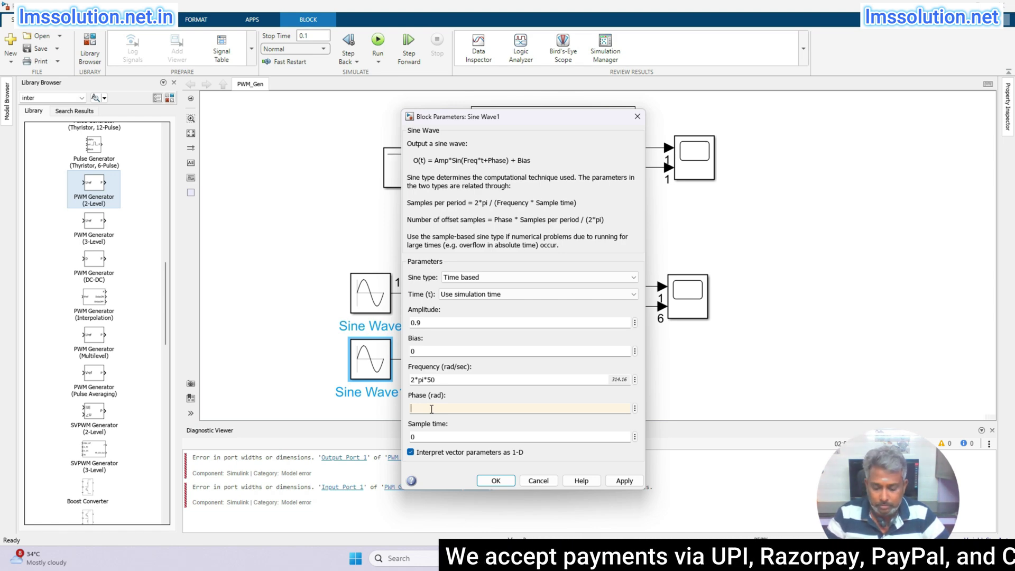
{"action": "type", "text": "pi*"}
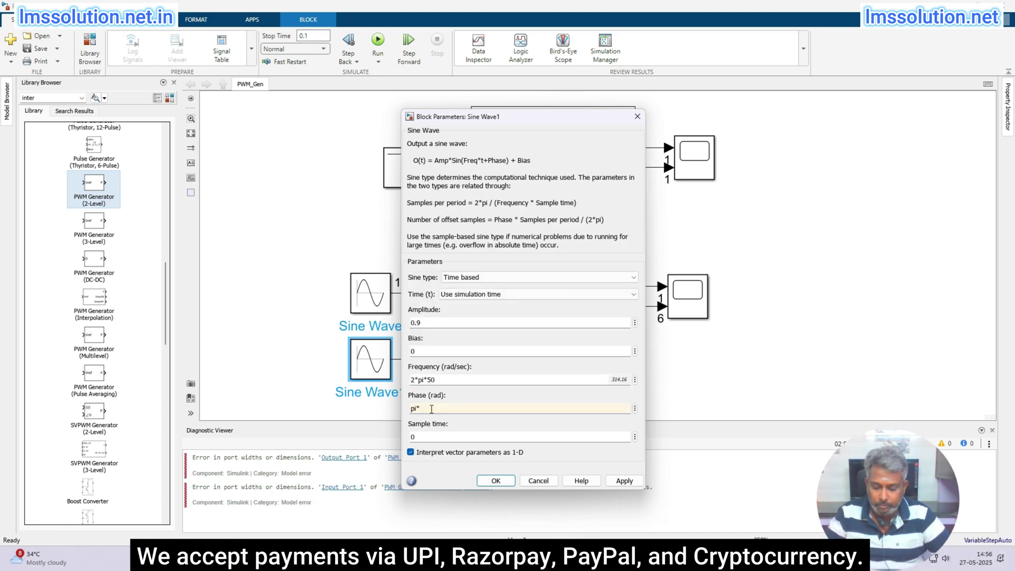
{"action": "type", "text": "(60/180"}
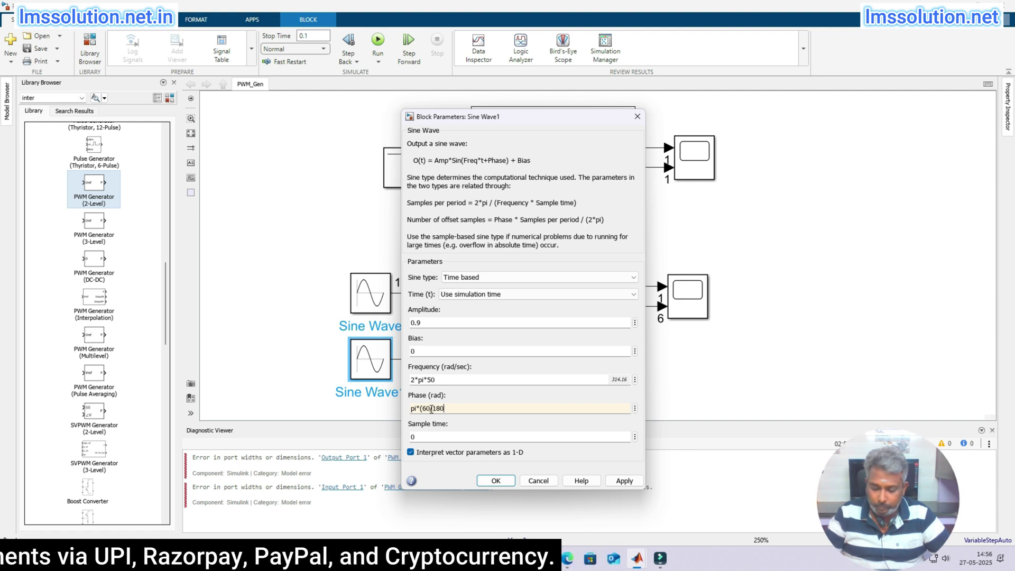
{"action": "type", "text": ")"}
{"action": "left_click", "coordinate": [448, 436]}
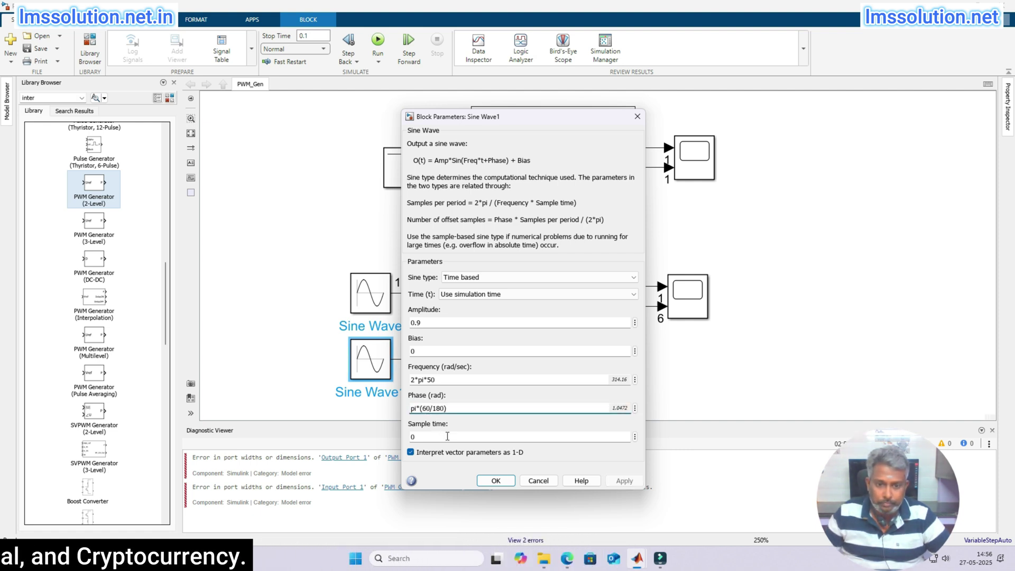
{"action": "key", "text": "Left"}
{"action": "key", "text": "Left"}
{"action": "key", "text": "Left"}
{"action": "key", "text": "Left"}
{"action": "key", "text": "Left"}
{"action": "key", "text": "BackSpace"}
{"action": "key", "text": "BackSpace"}
{"action": "type", "text": "1"}
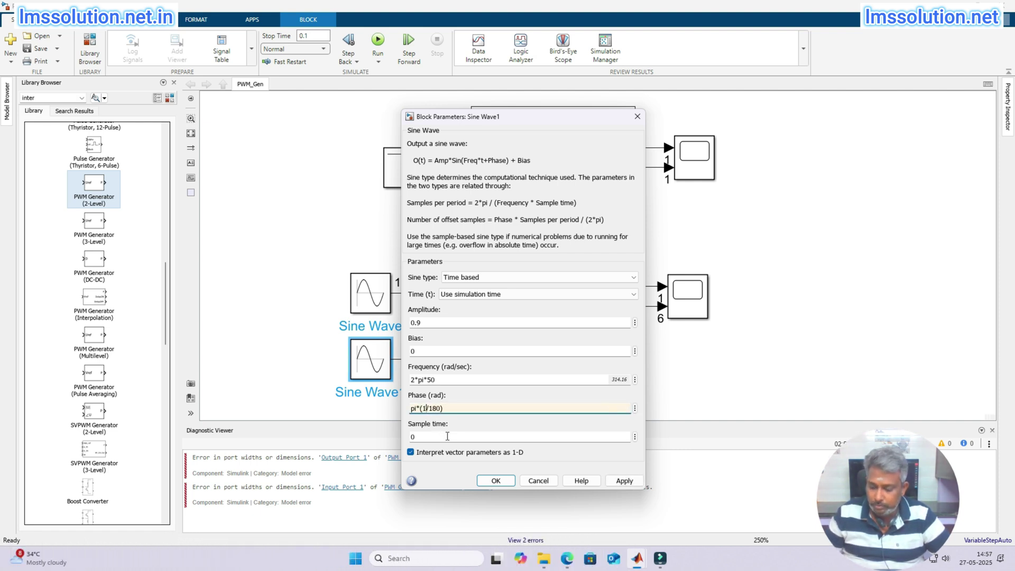
{"action": "type", "text": "20"}
{"action": "left_click", "coordinate": [619, 481]}
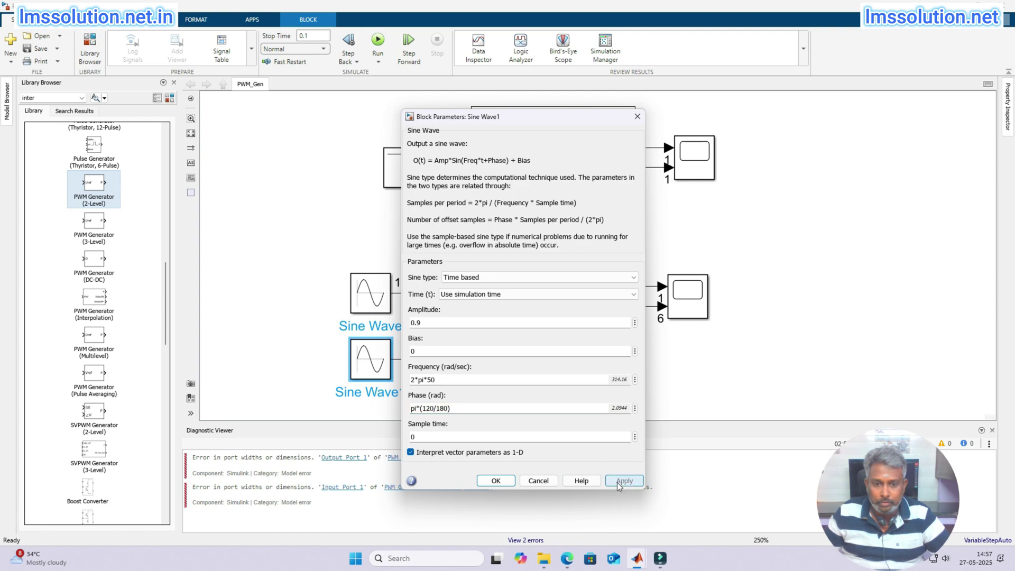
{"action": "left_click", "coordinate": [496, 481]}
Move the first Sine Wave upward and Sine Wave1 up to the Mux's second input.
{"action": "left_click_drag", "start_coordinate": [372, 305], "coordinate": [366, 266]}
{"action": "left_click", "coordinate": [370, 371]}
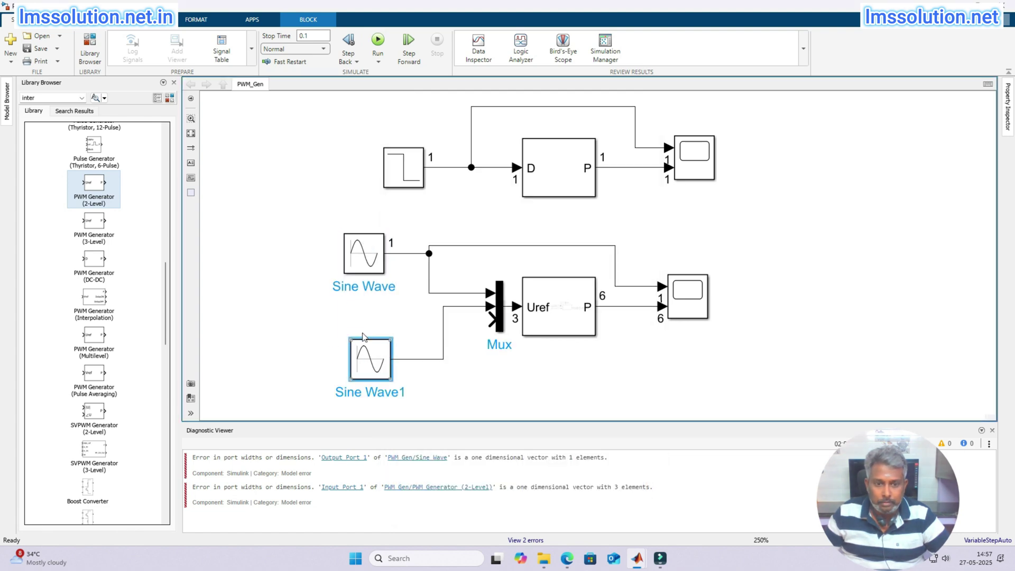
{"action": "left_click_drag", "start_coordinate": [362, 336], "coordinate": [492, 319]}
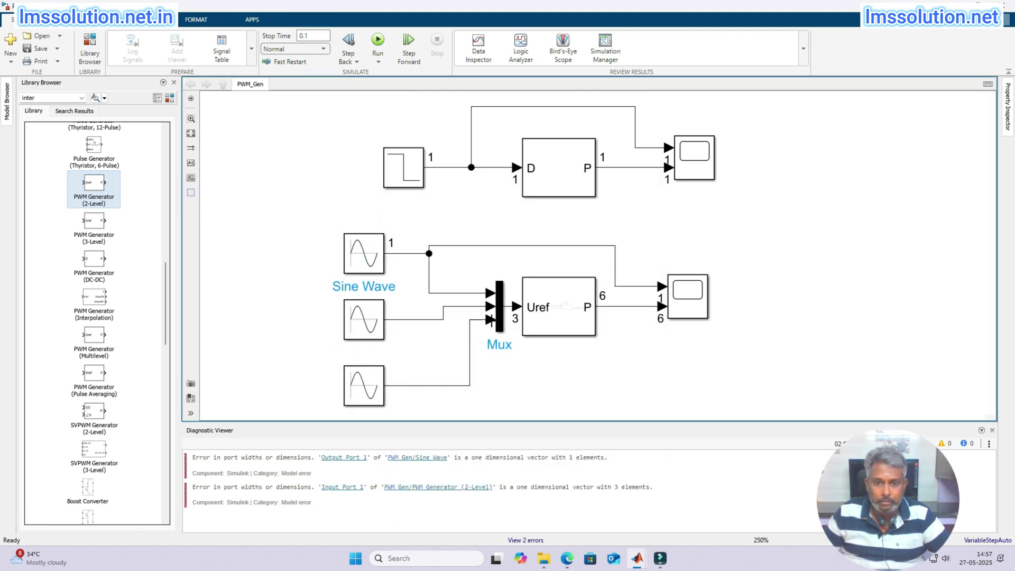
Set Sine Wave2's Phase to pi*(240/180).
{"action": "double_click", "coordinate": [365, 386]}
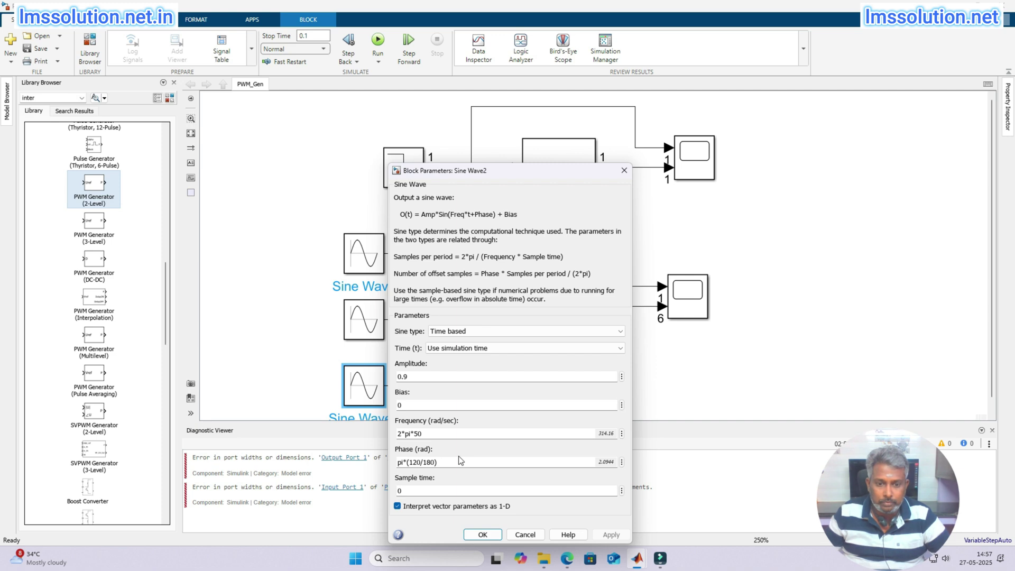
{"action": "type", "text": "-"}
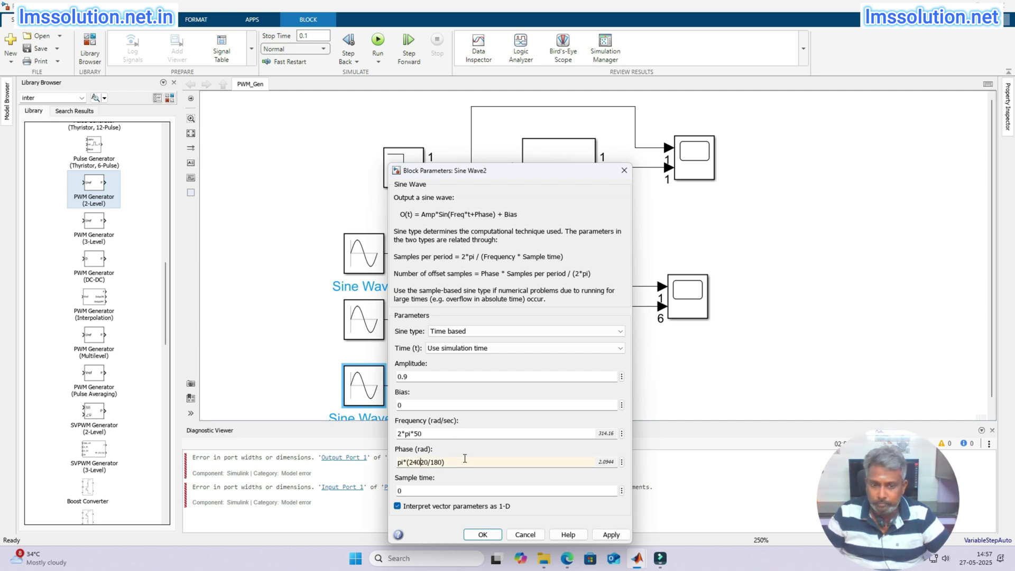
{"action": "key", "text": "Return"}
{"action": "left_click", "coordinate": [678, 305]}
Delete the old sine wire into Scope1 and run the simulation with Scope1 open.
{"action": "double_click", "coordinate": [678, 305]}
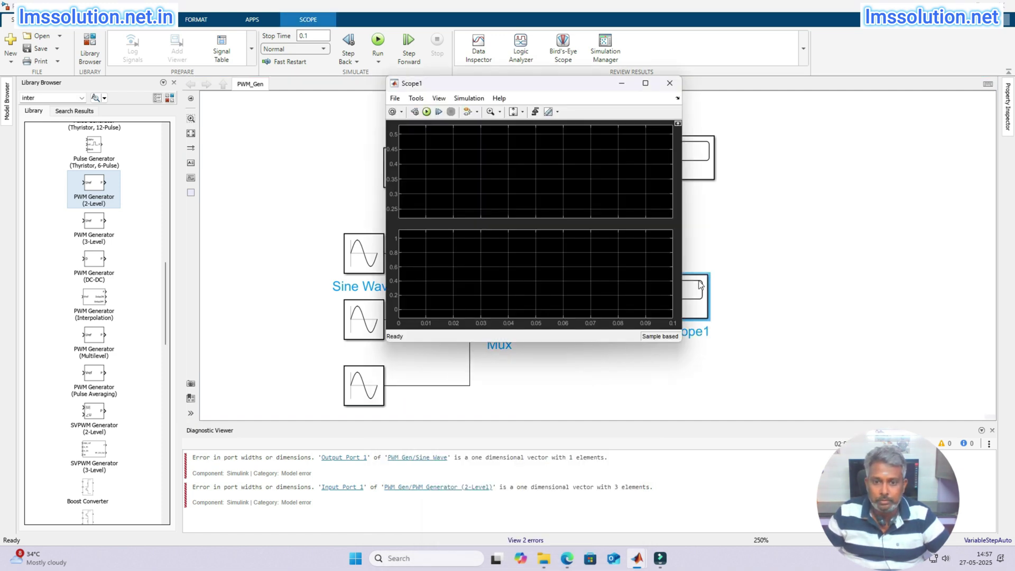
{"action": "left_click", "coordinate": [656, 286]}
{"action": "key", "text": "Delete"}
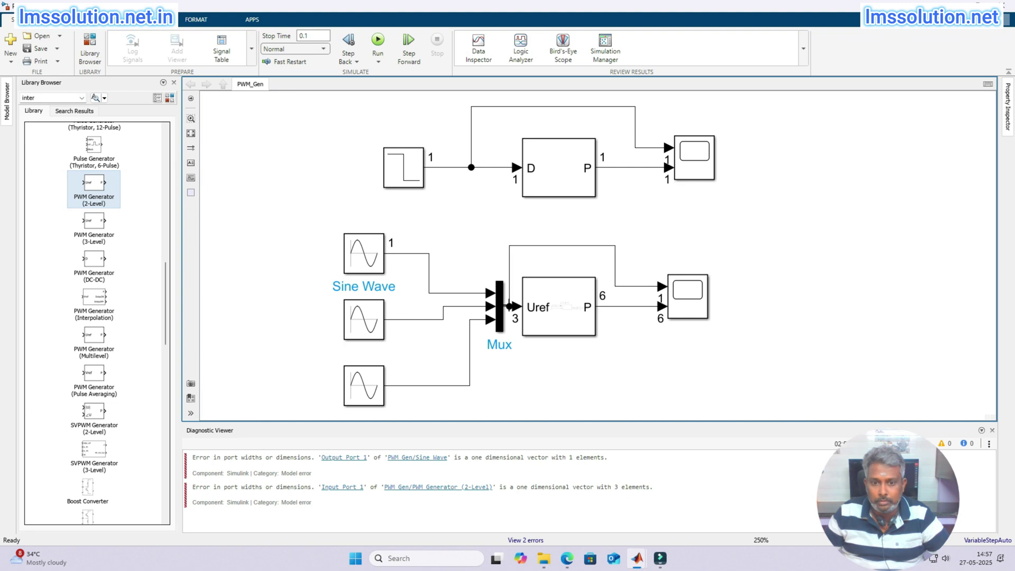
{"action": "double_click", "coordinate": [680, 307]}
{"action": "key", "text": "ctrl+t"}
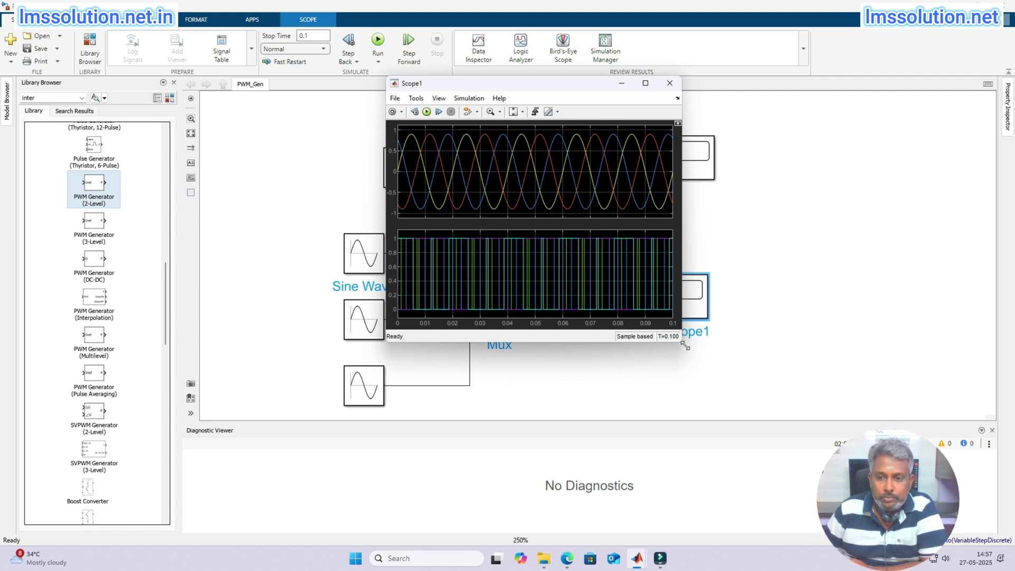
Enlarge Scope1, zoom the time axis to the first 0.019 s, and turn on legends.
{"action": "left_click_drag", "start_coordinate": [682, 342], "coordinate": [797, 390]}
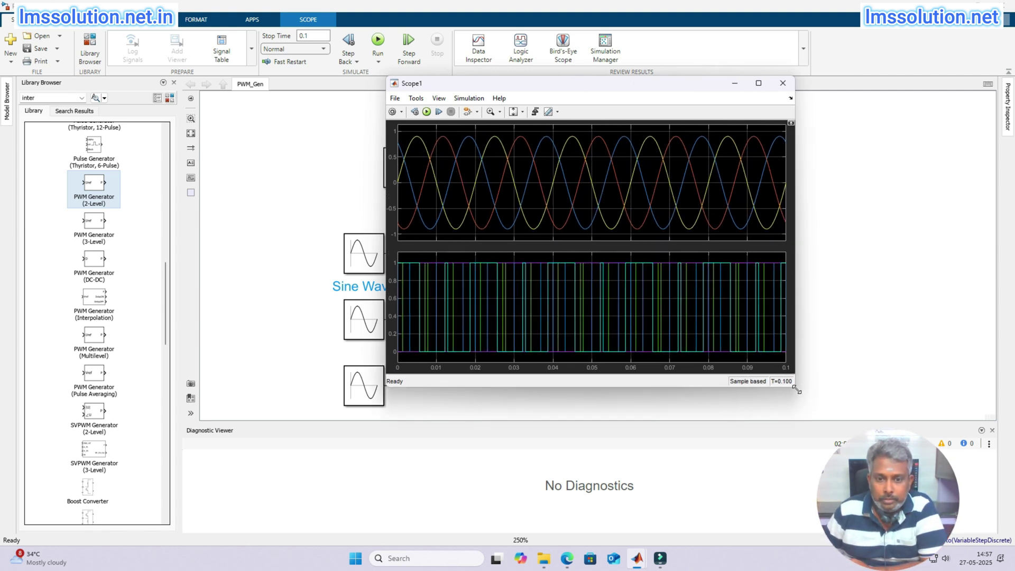
{"action": "left_click", "coordinate": [502, 112]}
{"action": "left_click", "coordinate": [493, 143]}
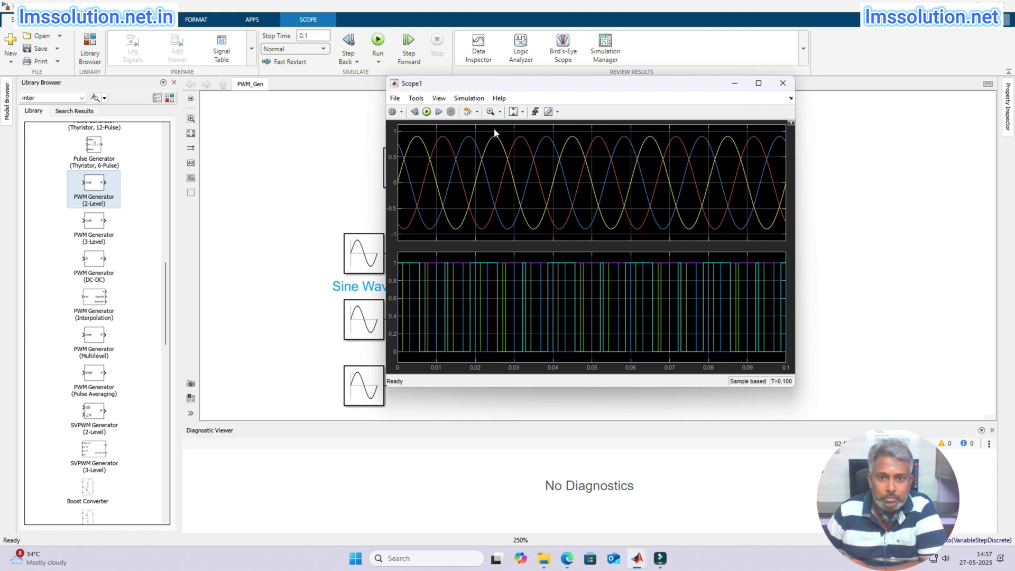
{"action": "left_click_drag", "start_coordinate": [472, 262], "coordinate": [402, 259]}
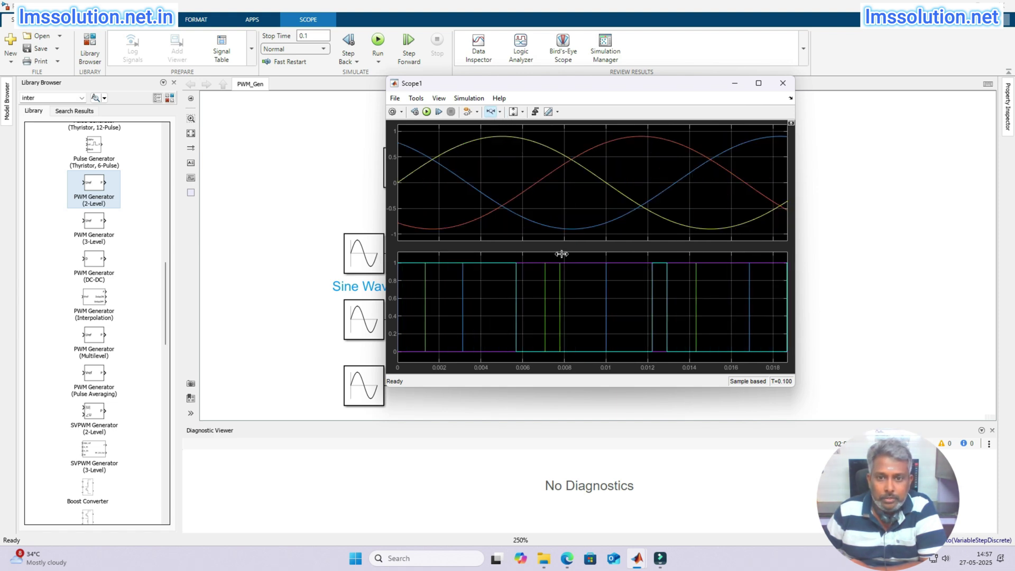
{"action": "left_click", "coordinate": [439, 99]}
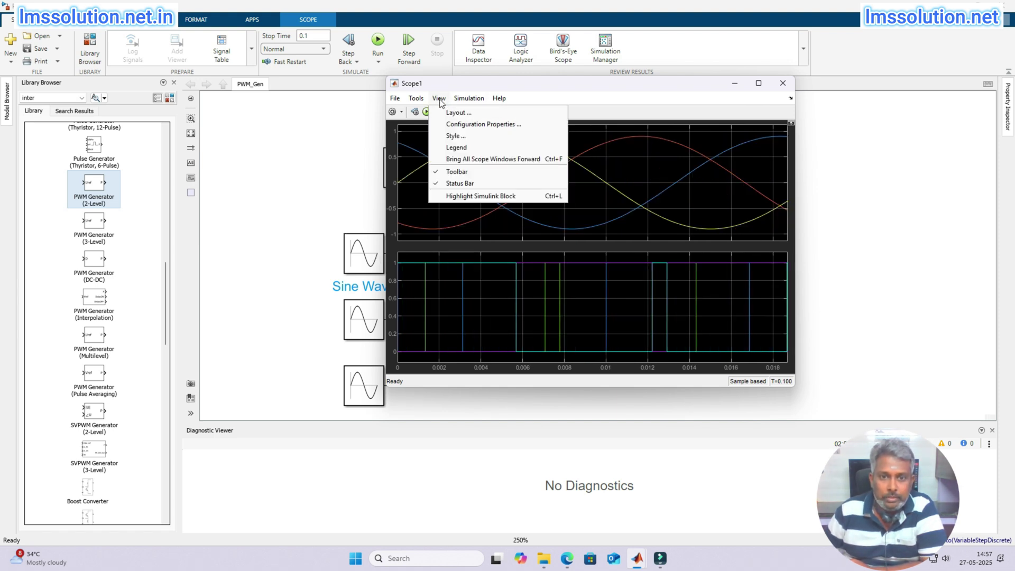
{"action": "left_click", "coordinate": [450, 139]}
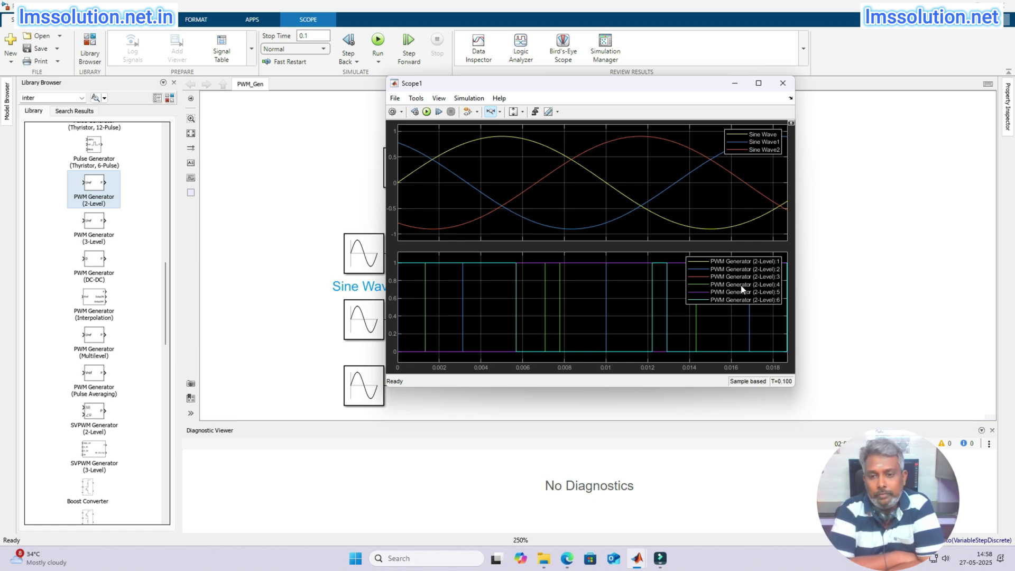
Set the PWM Generator type to Single-phase full-bridge (4 pulses).
{"action": "left_click", "coordinate": [811, 192]}
{"action": "left_click", "coordinate": [566, 287]}
{"action": "double_click", "coordinate": [566, 287]}
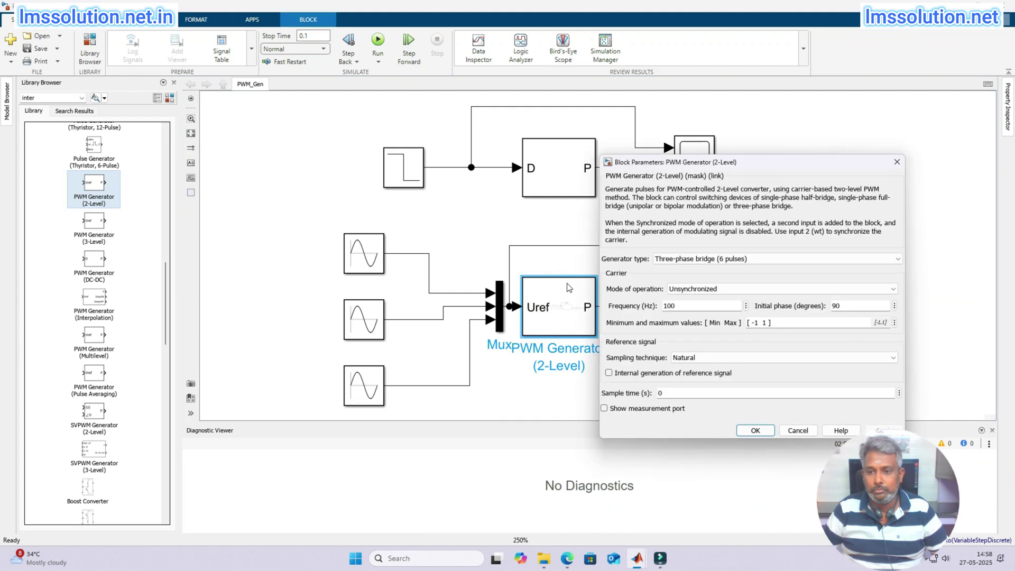
{"action": "left_click", "coordinate": [704, 258]}
{"action": "left_click", "coordinate": [706, 280]}
{"action": "key", "text": "Return"}
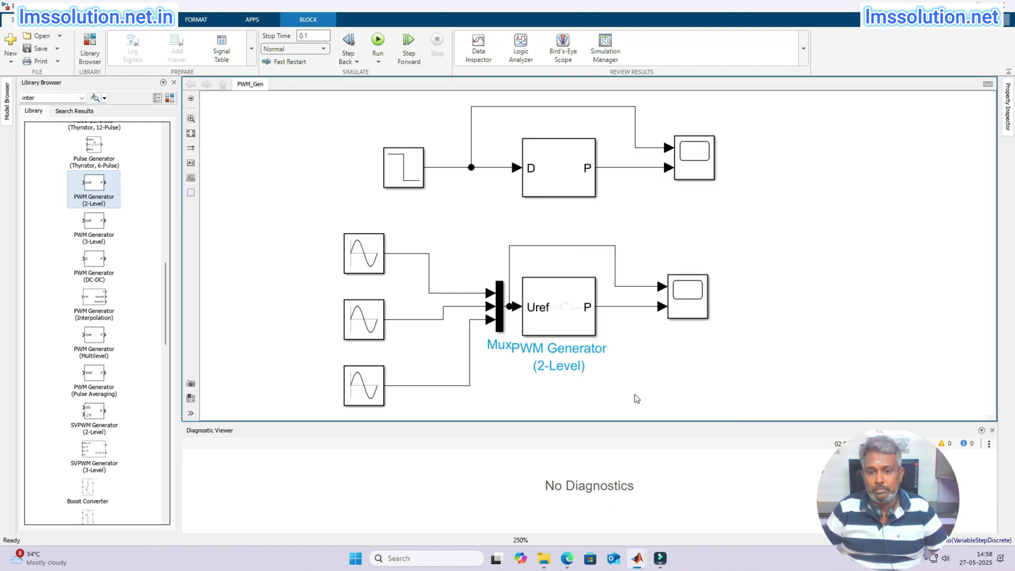
Delete the Mux output line and branch the first sine directly to Uref and Scope1.
{"action": "left_click", "coordinate": [483, 305]}
{"action": "left_click_drag", "start_coordinate": [483, 305], "coordinate": [437, 305]}
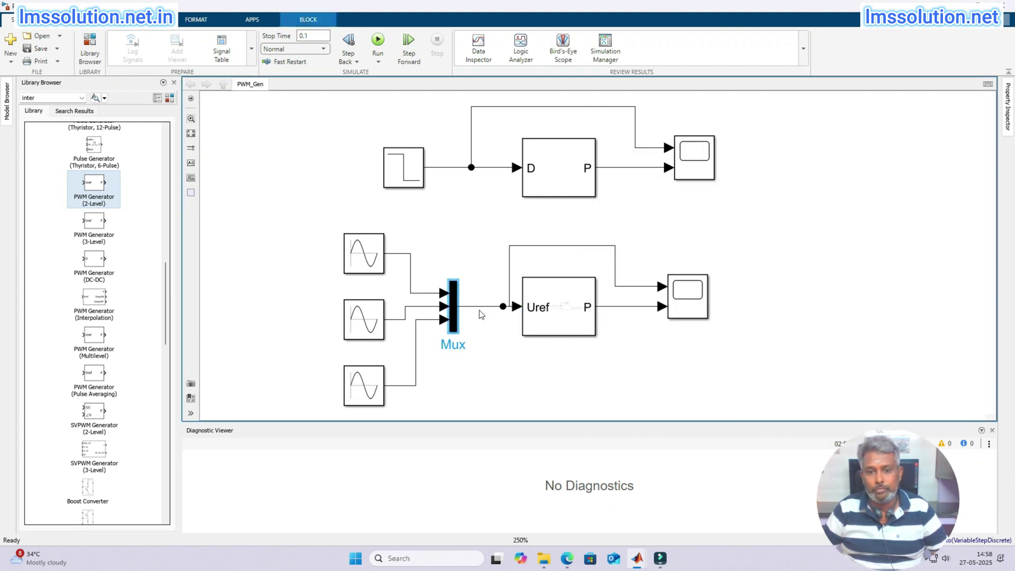
{"action": "left_click", "coordinate": [478, 307]}
{"action": "key", "text": "Delete"}
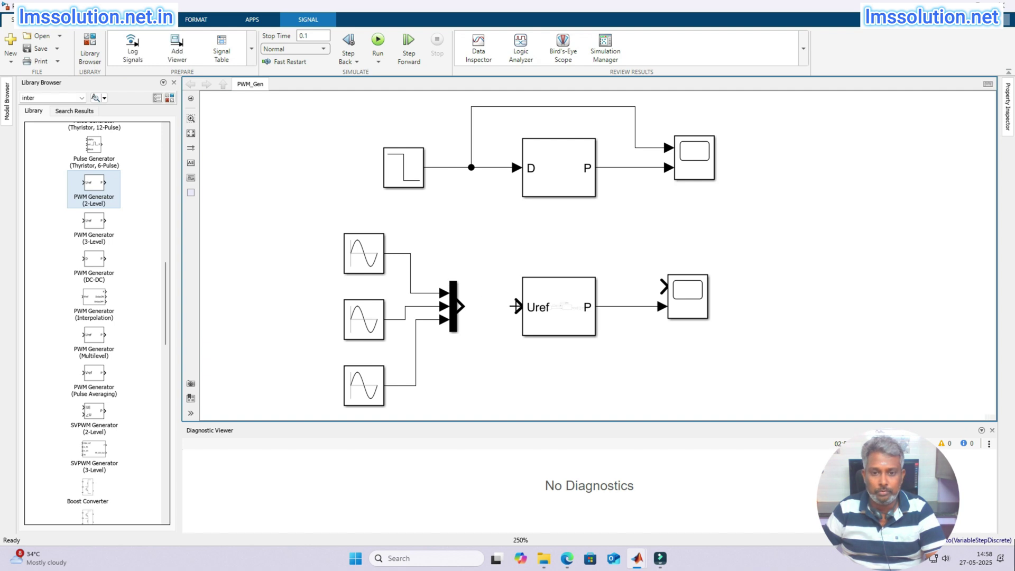
{"action": "mouse_move", "coordinate": [516, 306]}
{"action": "left_mouse_down"}
{"action": "mouse_move", "coordinate": [466, 270]}
{"action": "mouse_move", "coordinate": [411, 270]}
{"action": "left_mouse_up"}
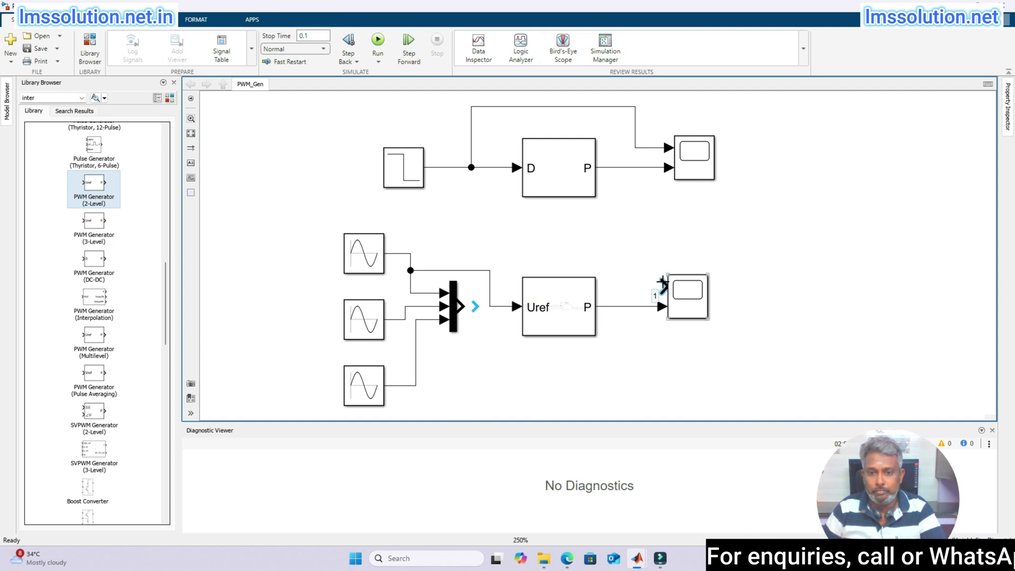
{"action": "left_click_drag", "start_coordinate": [664, 286], "coordinate": [490, 270]}
{"action": "left_click", "coordinate": [702, 305]}
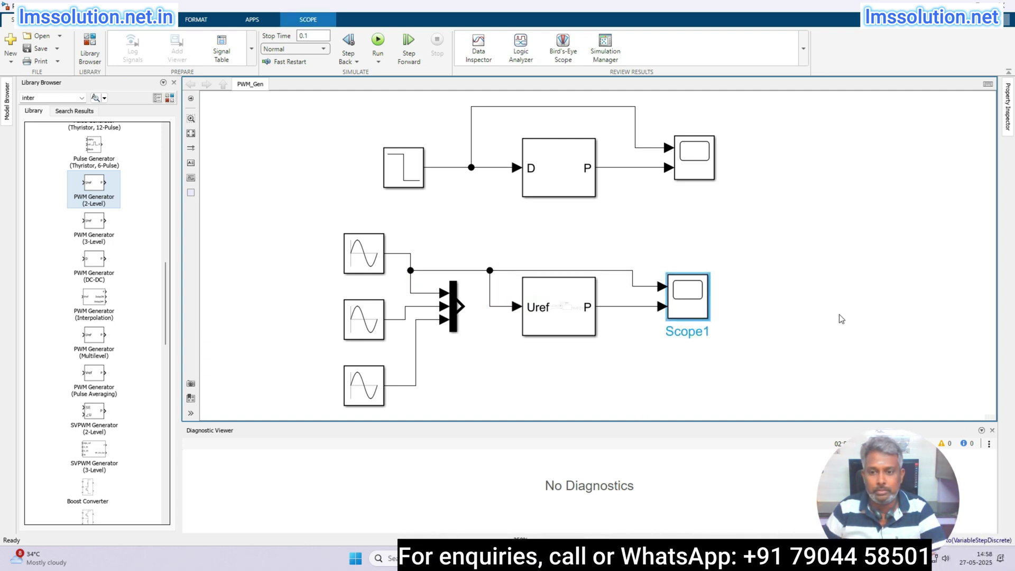
Rerun with Scope1 open to view one sine reference and four PWM pulse trains.
{"action": "double_click", "coordinate": [688, 296]}
{"action": "left_click", "coordinate": [427, 112]}
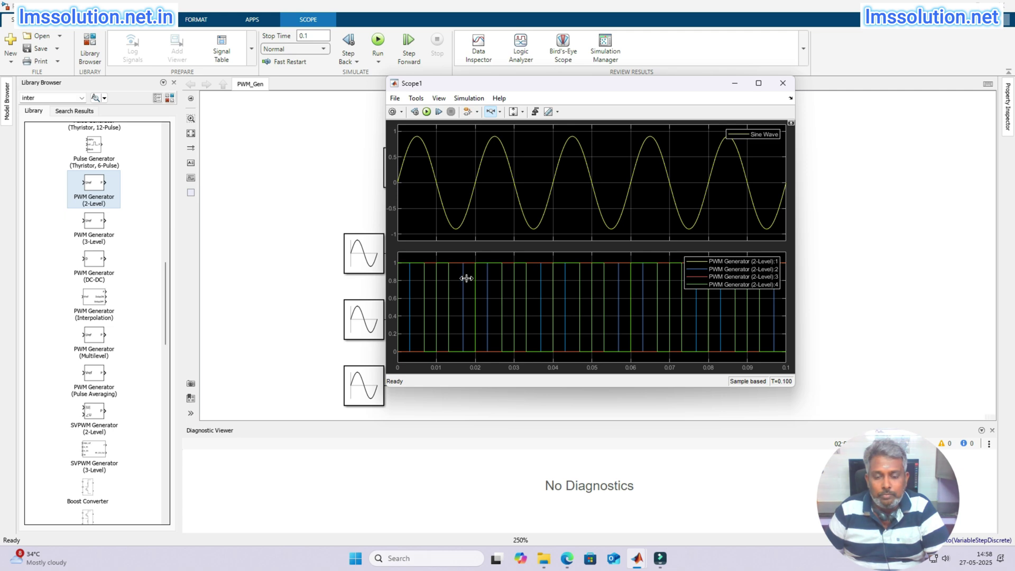
{"action": "left_click", "coordinate": [297, 295]}
Switch the PWM Generator to Single-phase full-bridge - Bipolar modulation (4 pulses) and rerun with Scope1 open.
{"action": "left_click", "coordinate": [582, 302]}
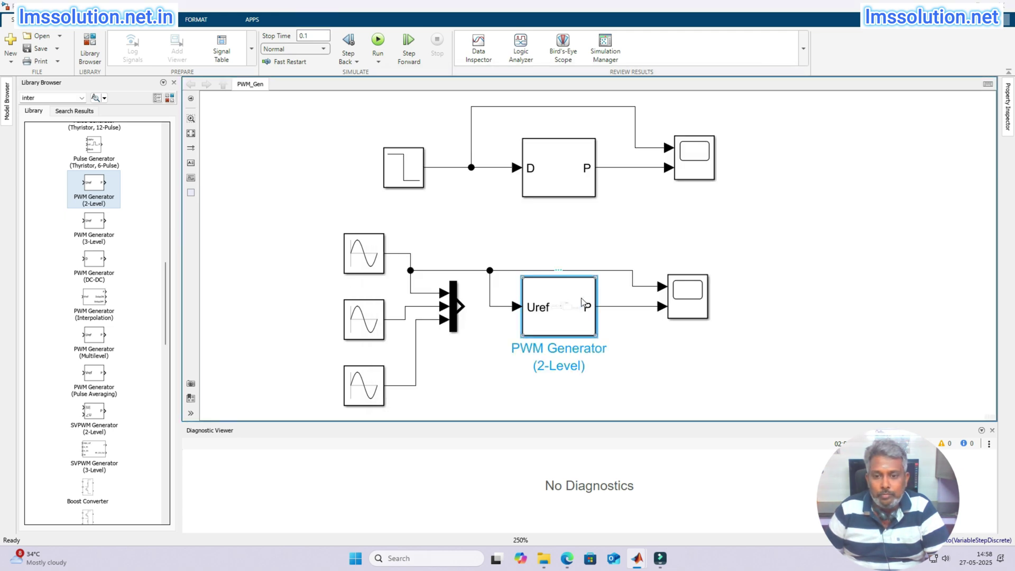
{"action": "double_click", "coordinate": [582, 303]}
{"action": "left_click", "coordinate": [736, 259]}
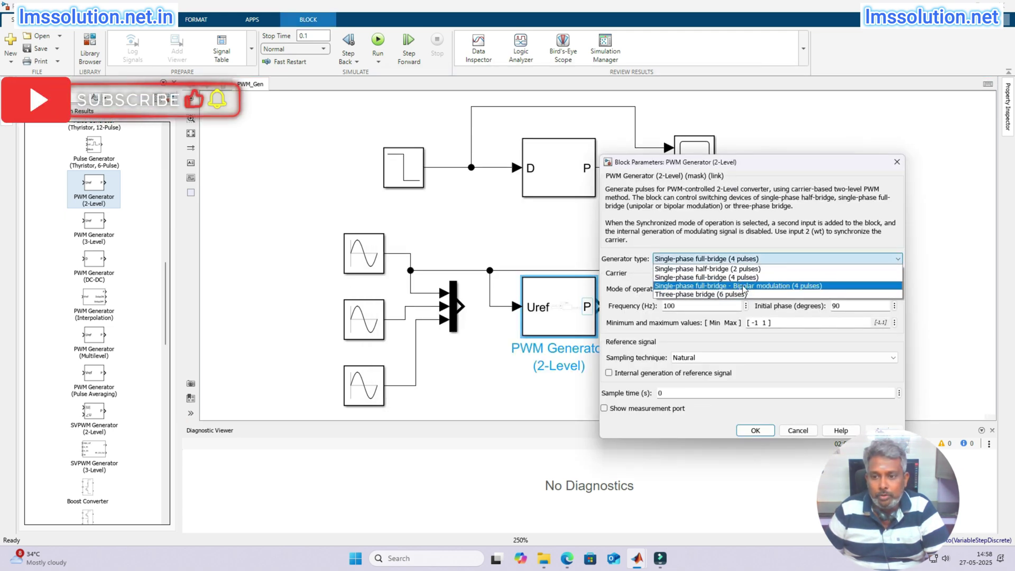
{"action": "left_click", "coordinate": [744, 286]}
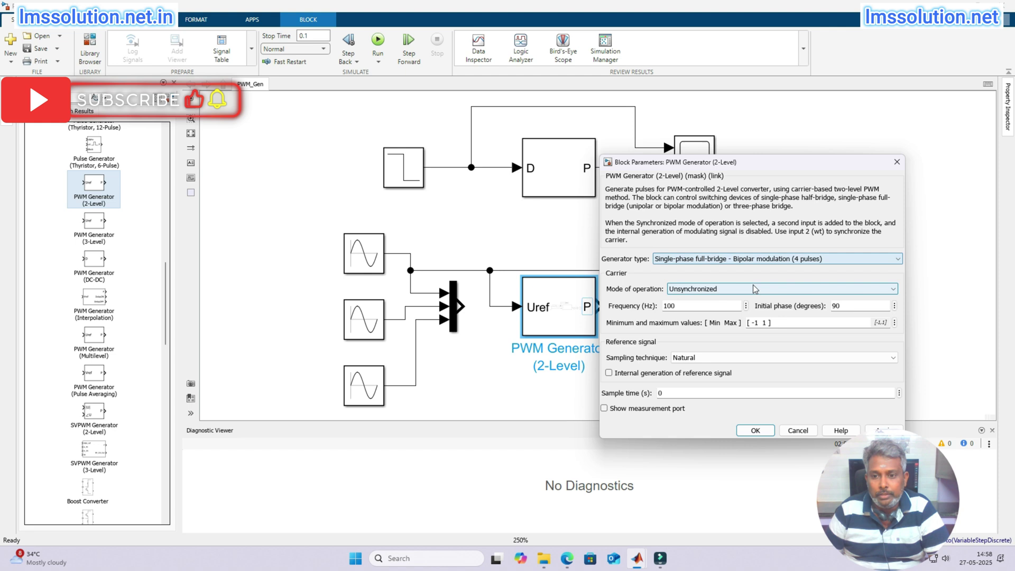
{"action": "left_click", "coordinate": [756, 431]}
{"action": "double_click", "coordinate": [690, 294]}
{"action": "left_click", "coordinate": [427, 112]}
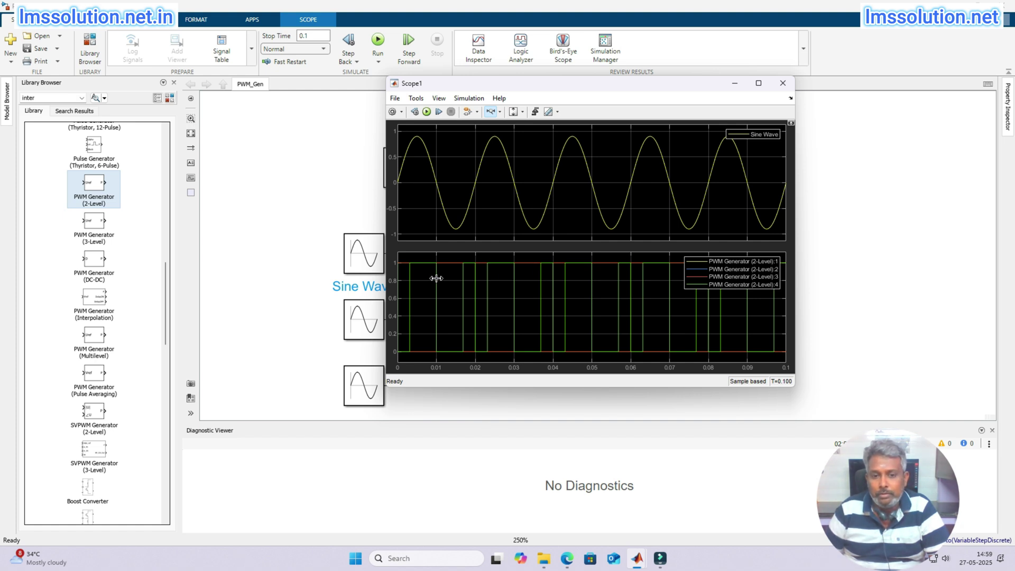
Return to the PWM_Gen diagram and select the PWM Generator (2-Level) block.
{"action": "left_click", "coordinate": [857, 260]}
{"action": "left_click", "coordinate": [579, 283]}
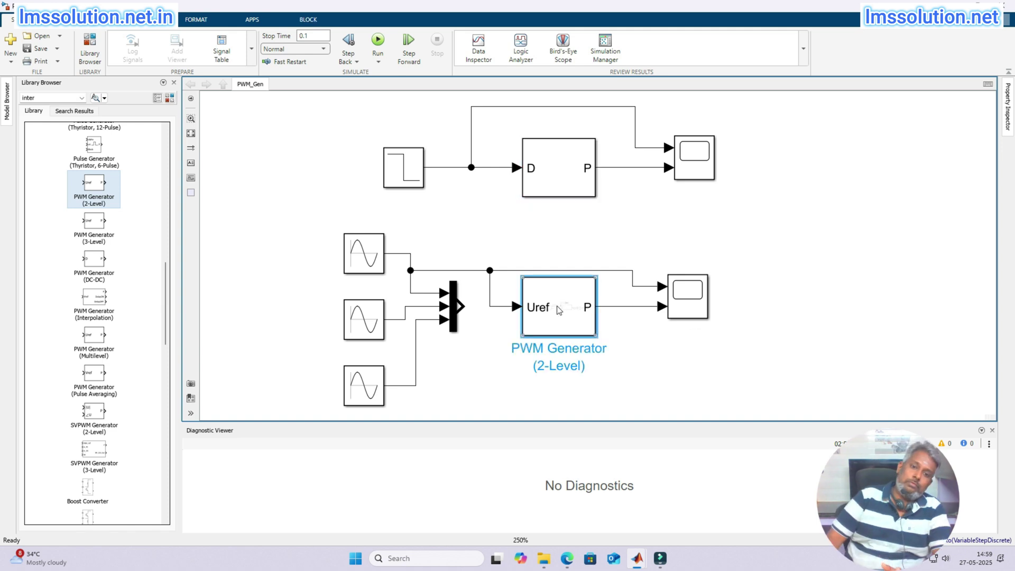